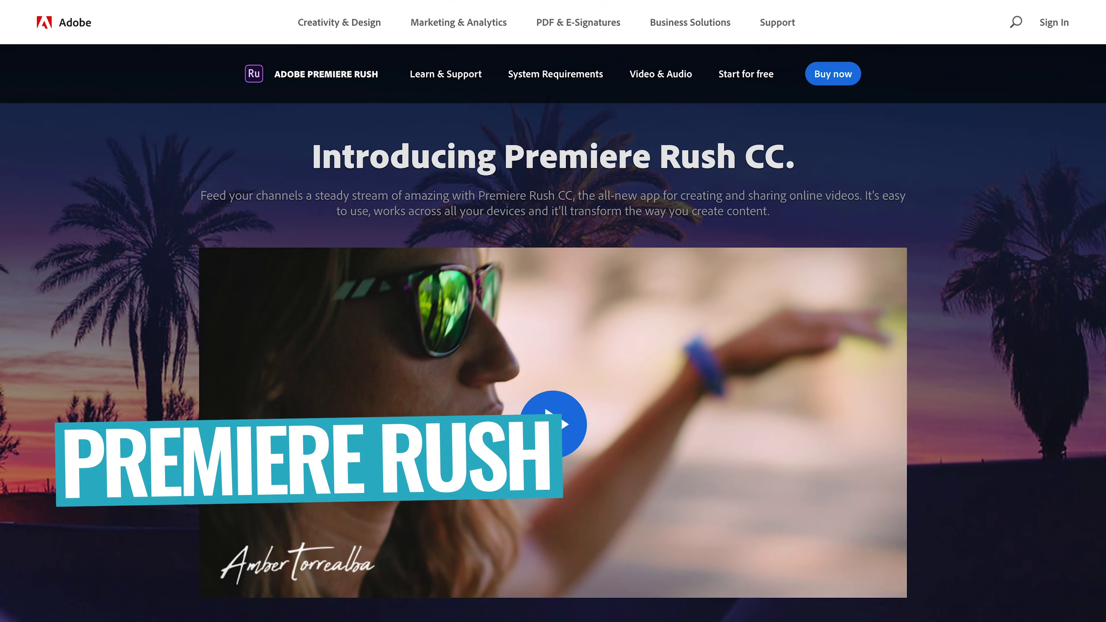
Scroll the Premiere Elements 2019 page down past the pricing cards to the feature sections.
scroll(553, 311, down, 3)
scroll(552, 333, down, 10)
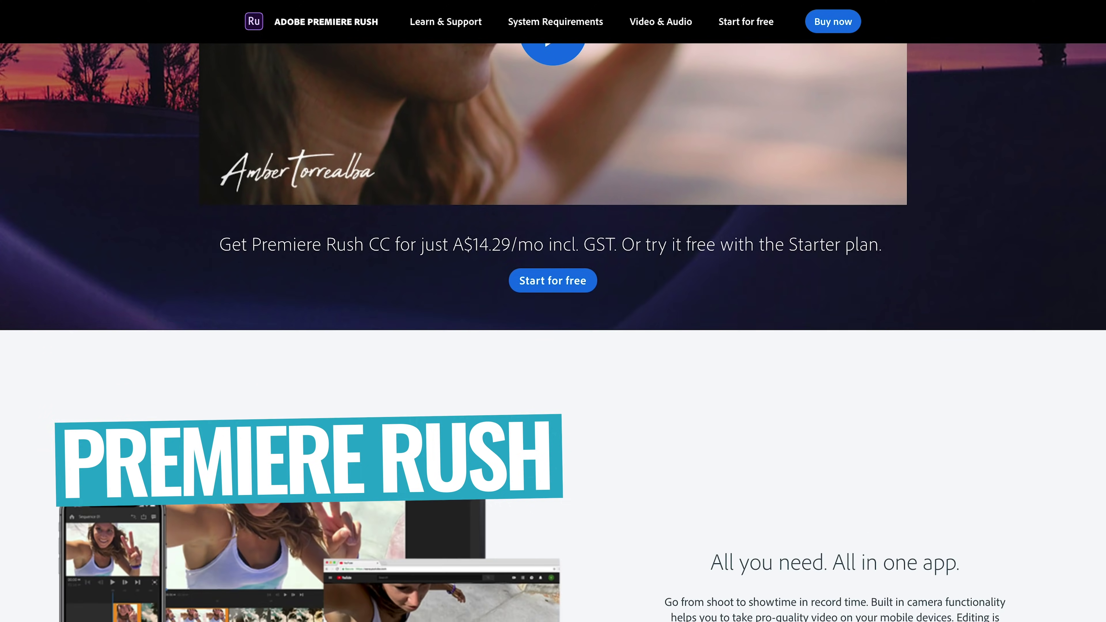
scroll(553, 311, down, 6)
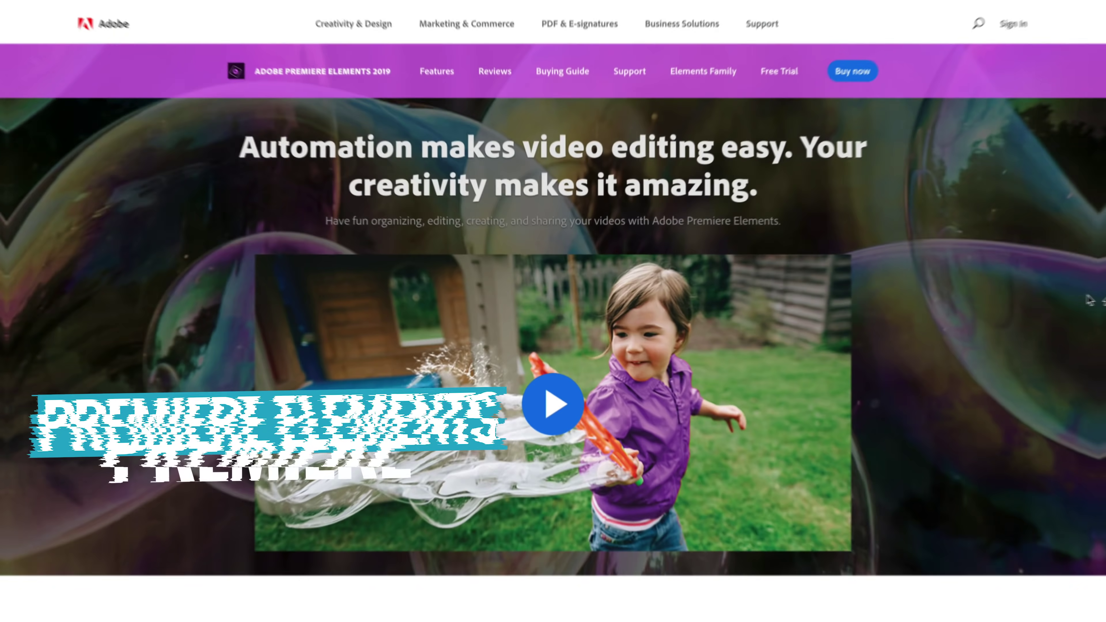
scroll(1096, 299, down, 5)
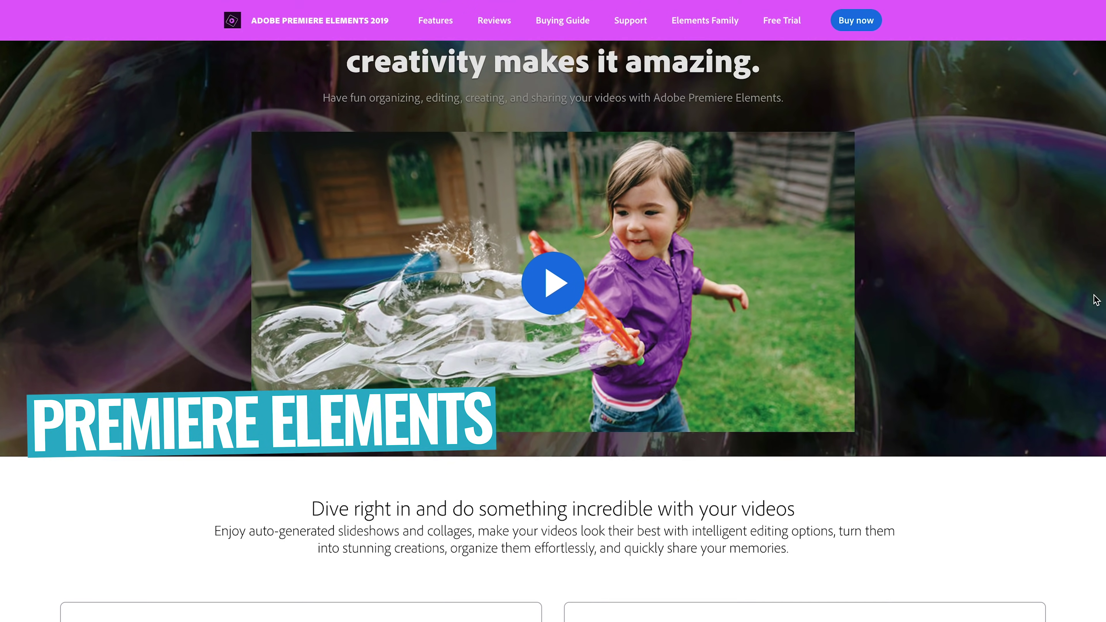
scroll(1096, 300, down, 8)
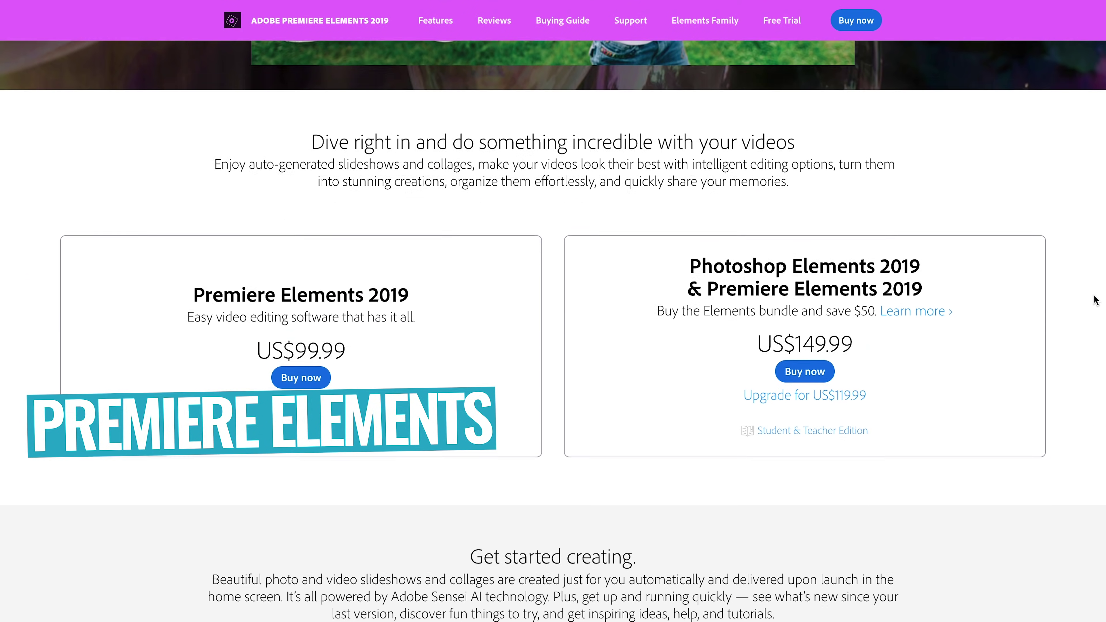
scroll(1095, 300, down, 12)
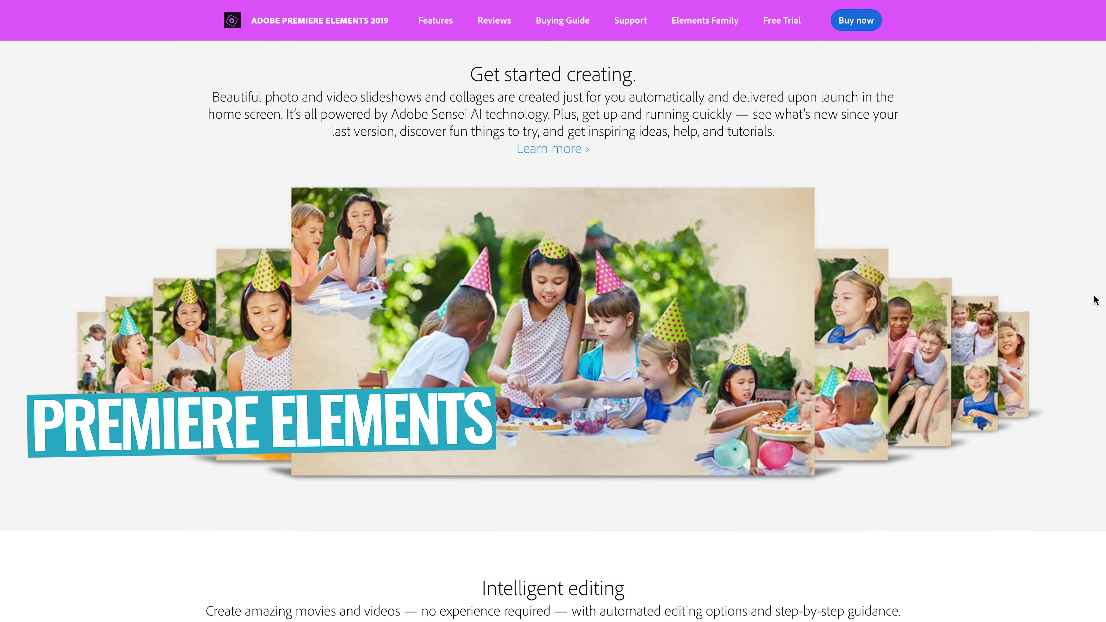
scroll(1096, 300, down, 8)
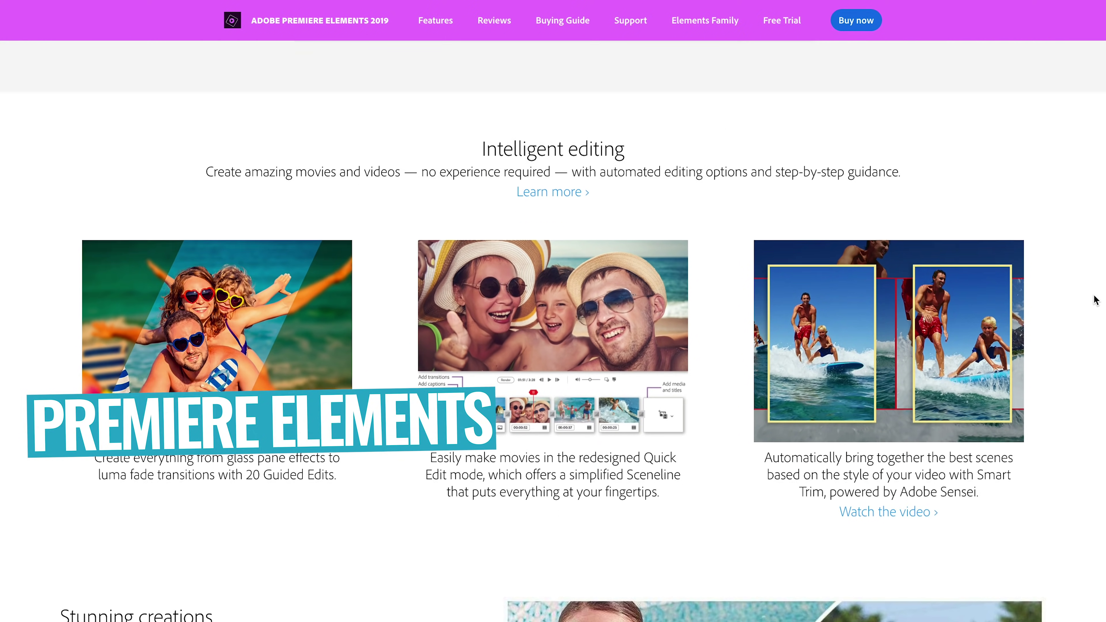
scroll(1096, 300, down, 6)
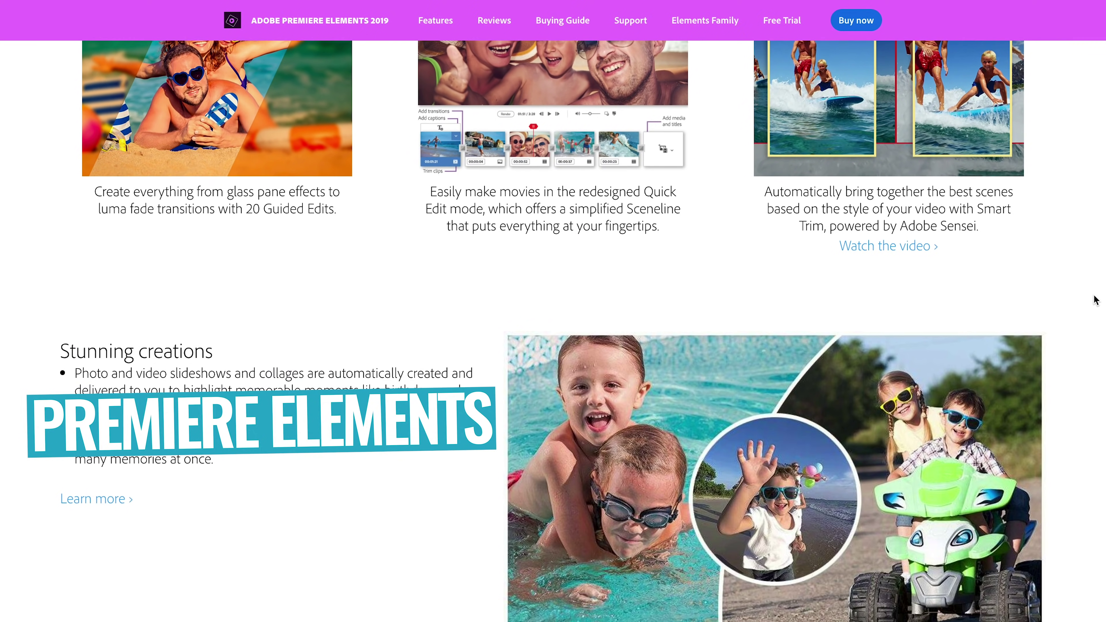
scroll(1096, 299, down, 7)
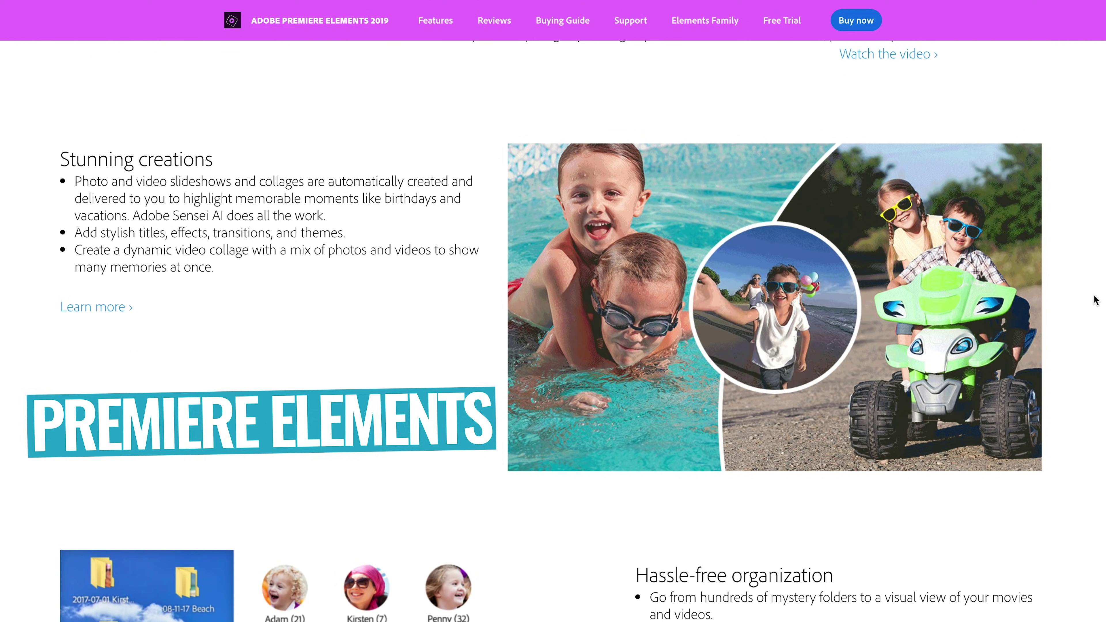
scroll(1095, 300, down, 12)
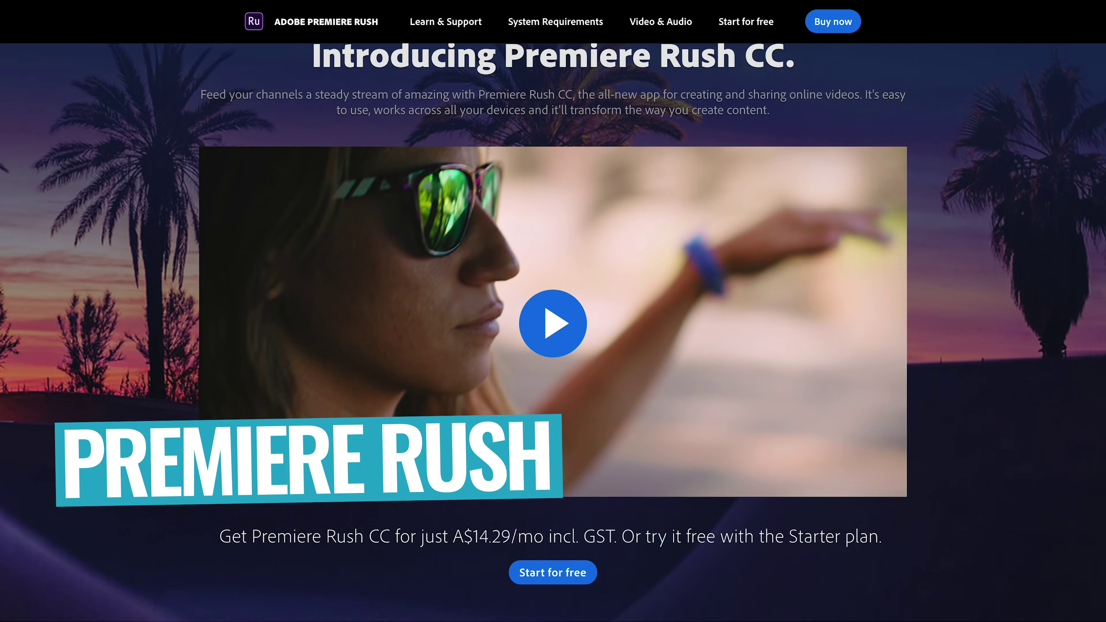
Scroll the Premiere Rush page down to the motion graphics templates screenshot.
scroll(553, 332, down, 10)
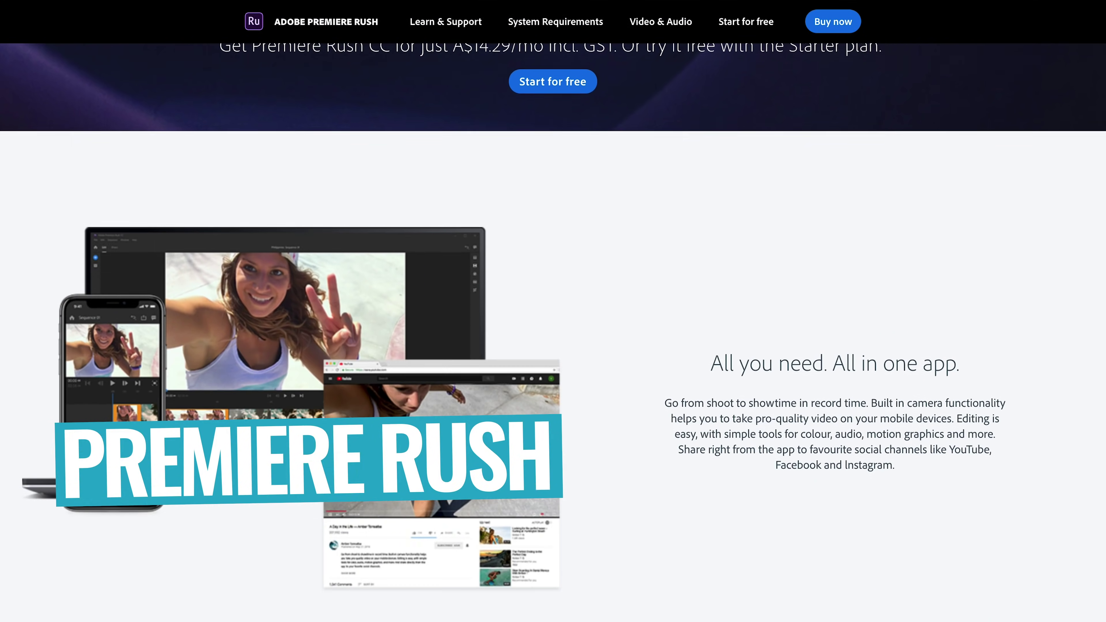
scroll(553, 331, down, 9)
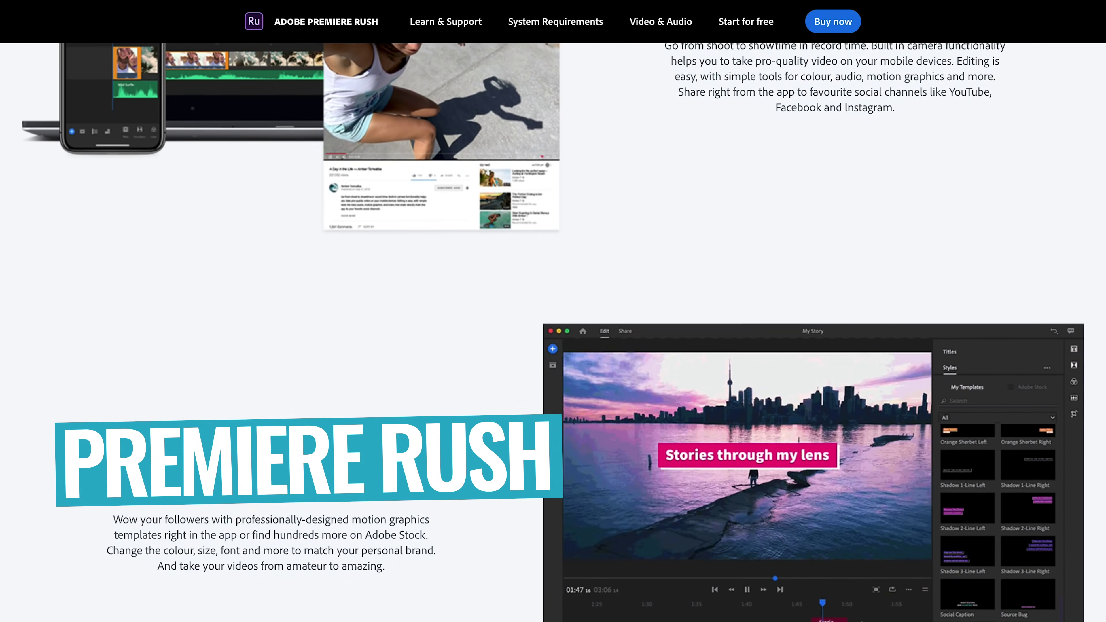
scroll(553, 331, down, 2)
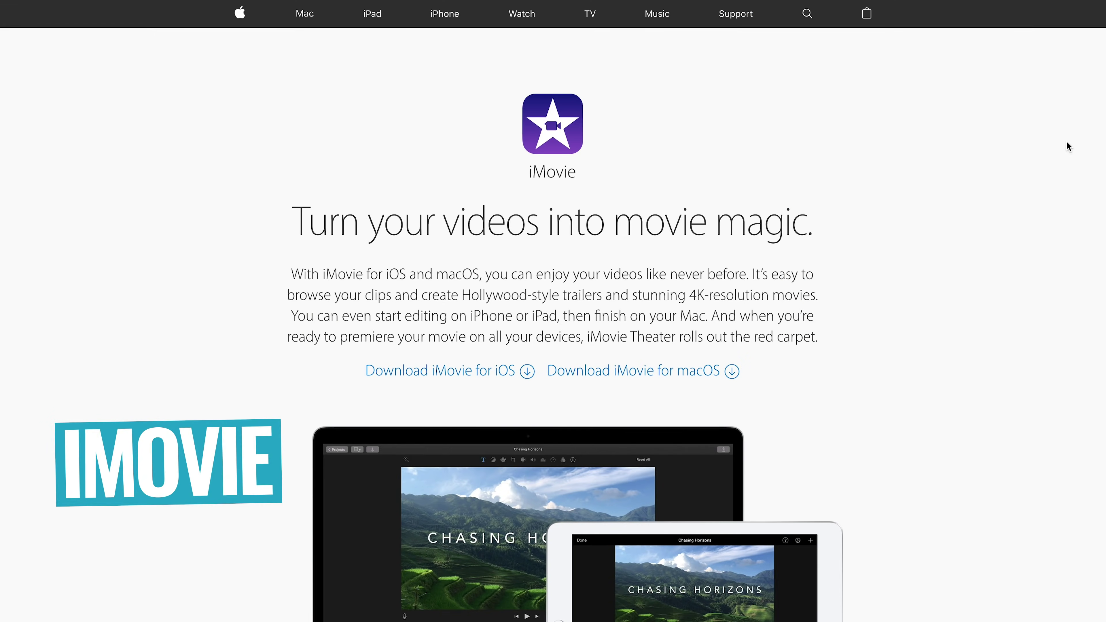
Scroll the iMovie page down to the device showcase and the 4K iPhone film links.
scroll(1065, 142, down, 8)
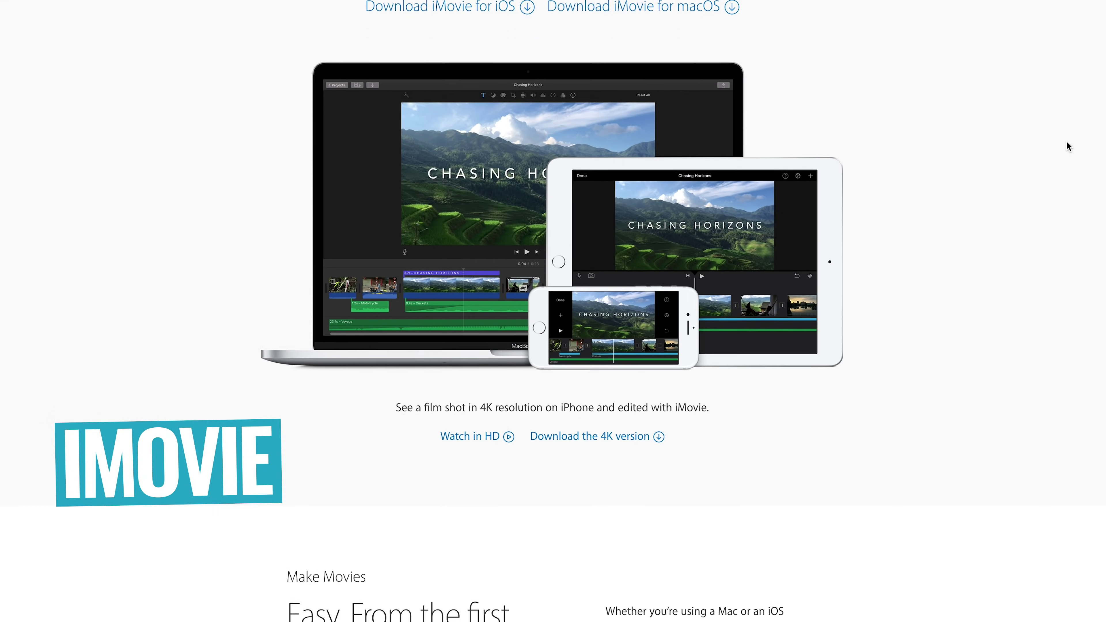
scroll(1065, 146, down, 6)
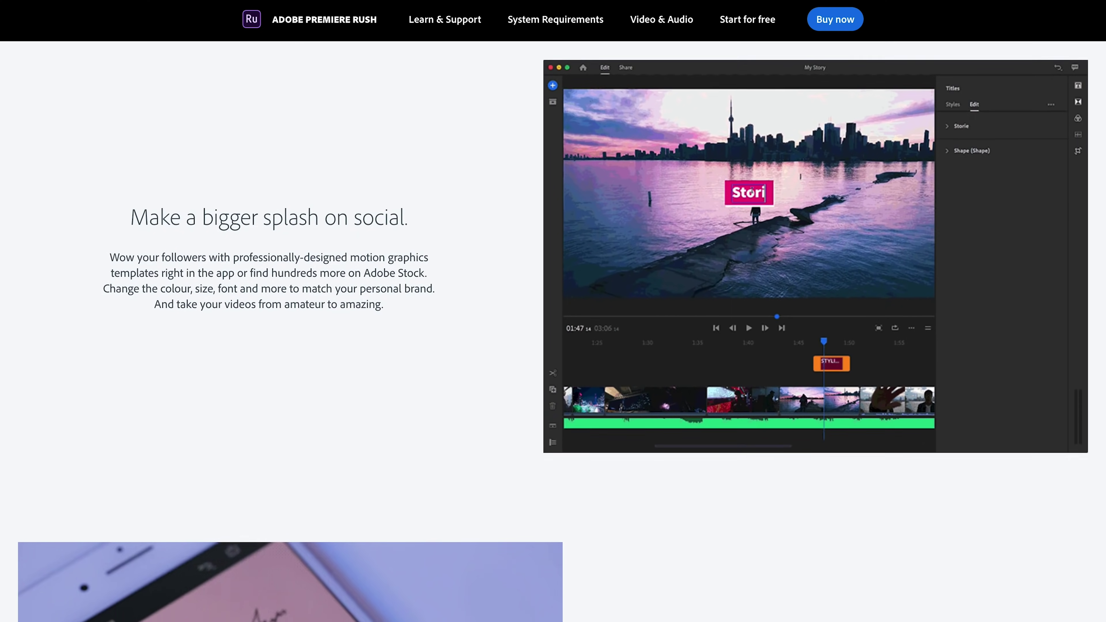
scroll(553, 331, down, 5)
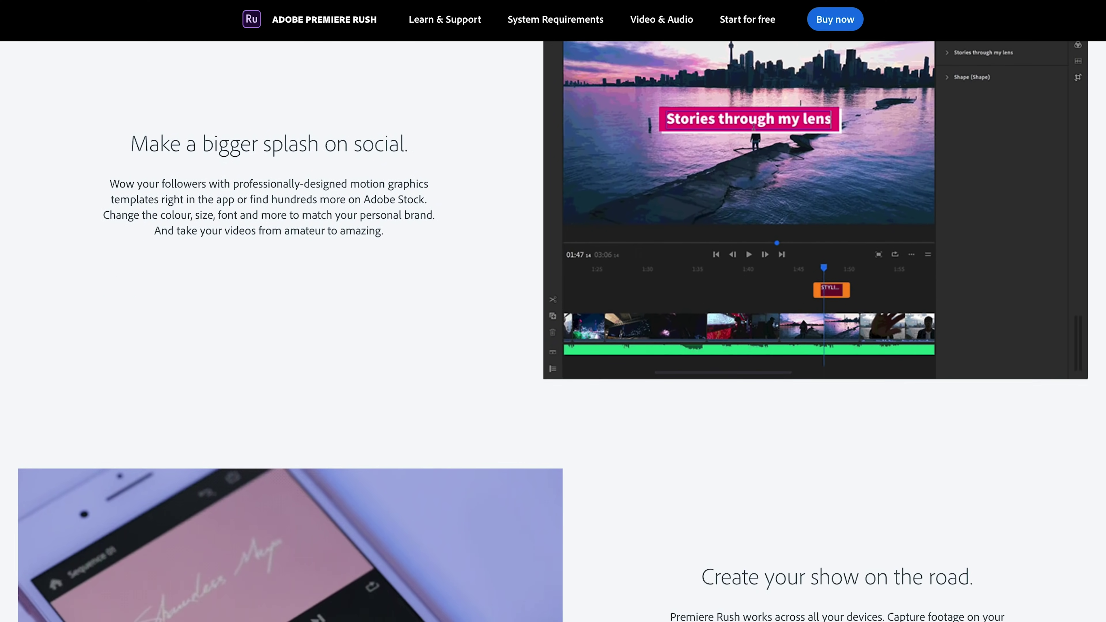
scroll(553, 331, down, 5)
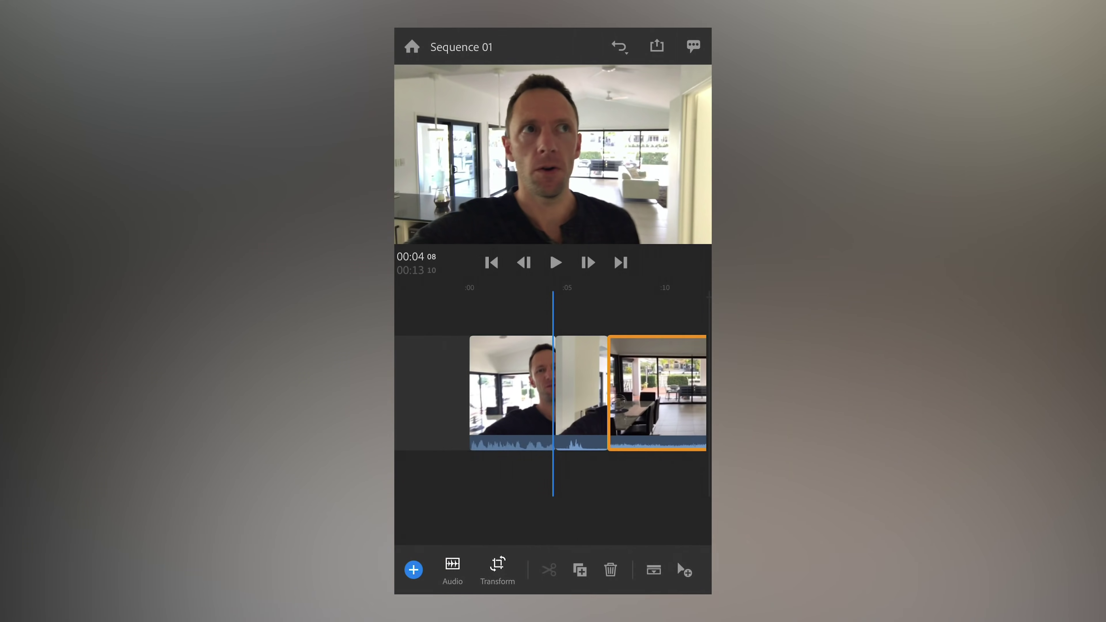
Move the room clip onto the track above the talking-head clip and scrub the timeline.
drag(657, 395, 571, 348)
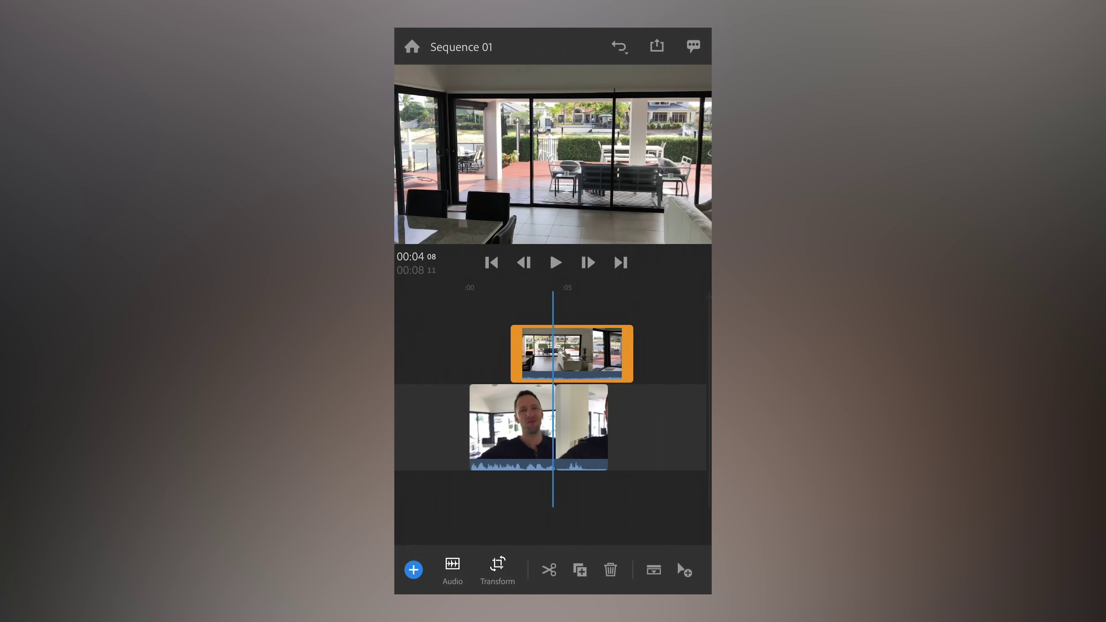
scroll(553, 396, left, 5)
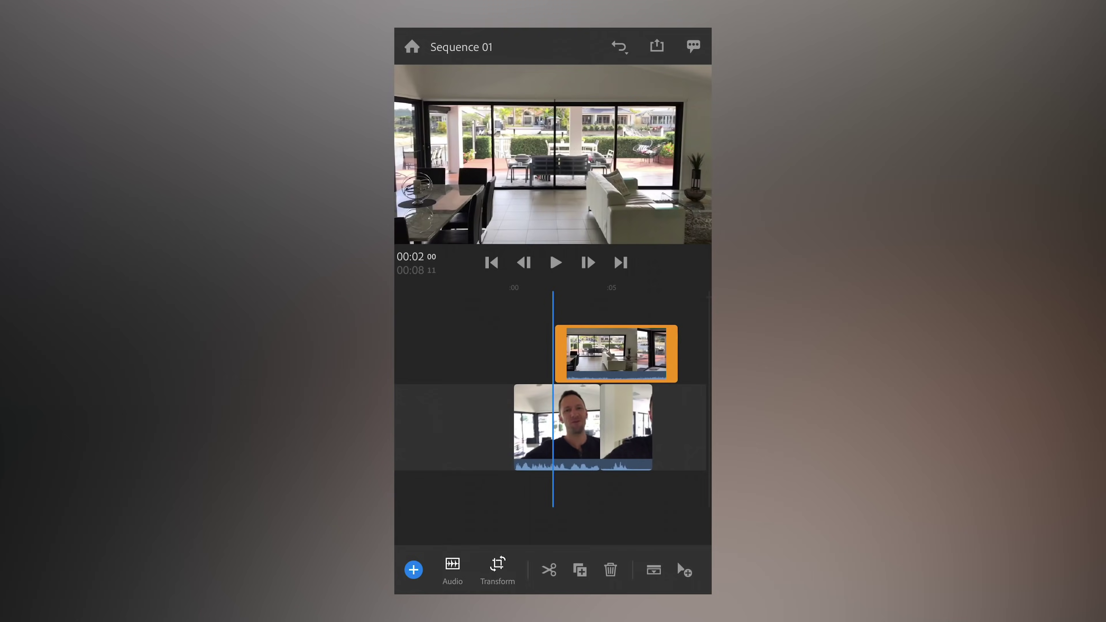
scroll(553, 396, right, 3)
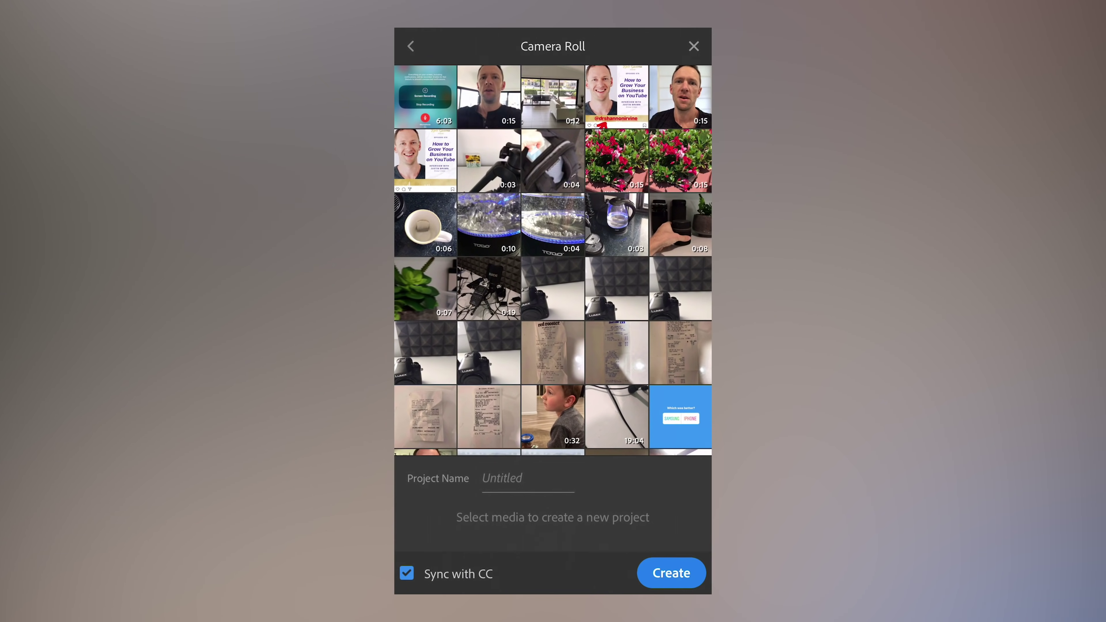
Name the new project 'Widescreen Video'.
click(528, 478)
text(Widescreen Video)
key(Return)
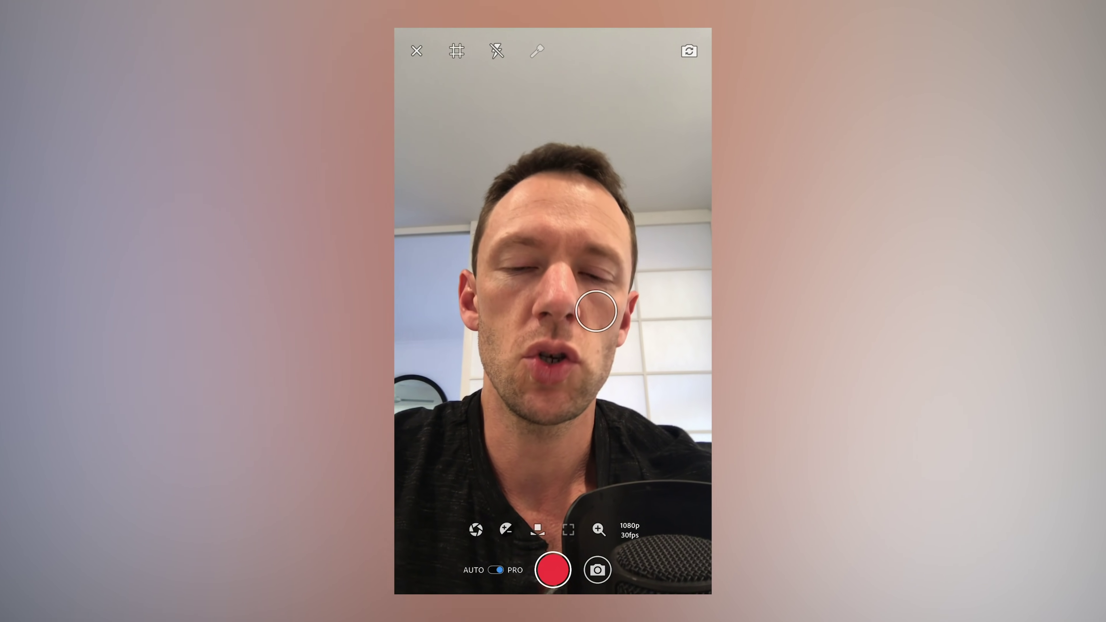
Switch the Rush camera from PRO to AUTO mode.
click(495, 569)
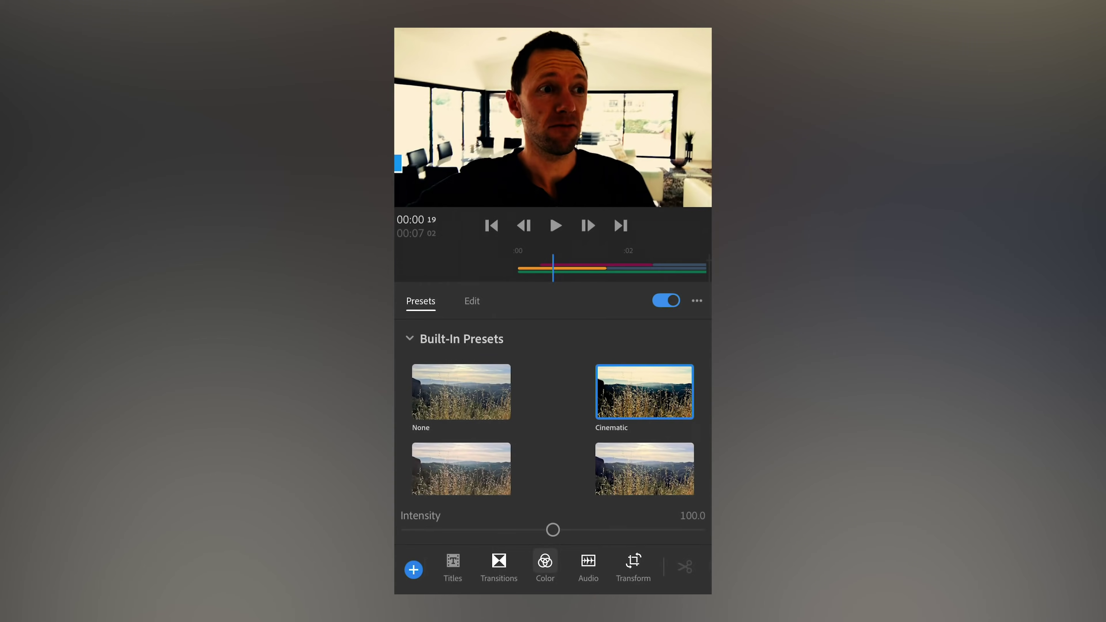
Try the Film and SL Fuji presets, settle on SL Noir 1, then open the Edit adjustments.
click(461, 469)
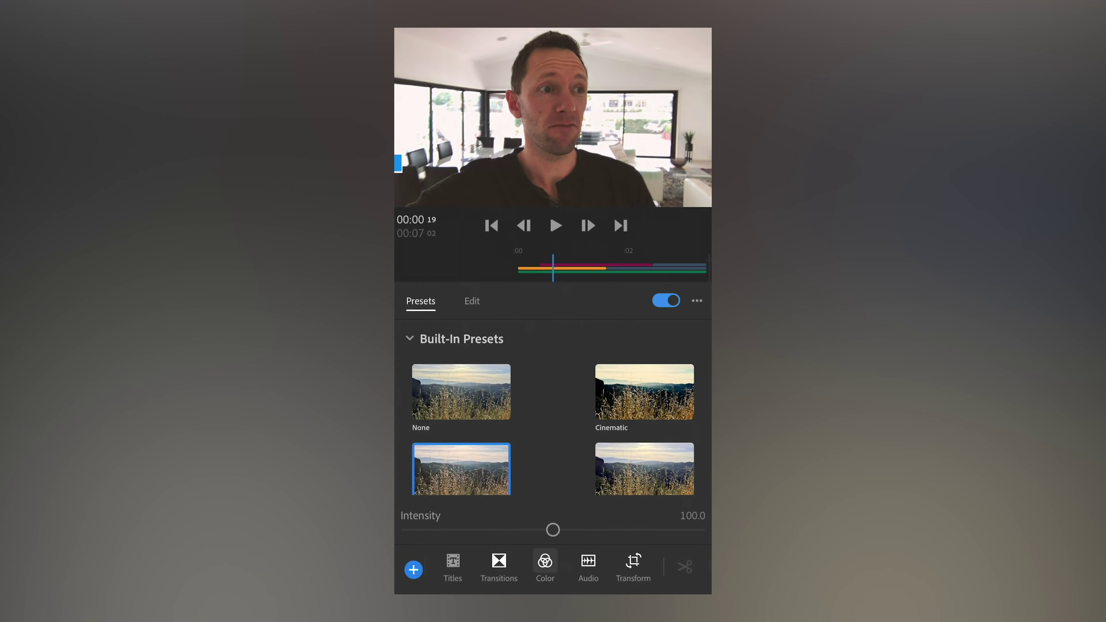
scroll(553, 426, down, 3)
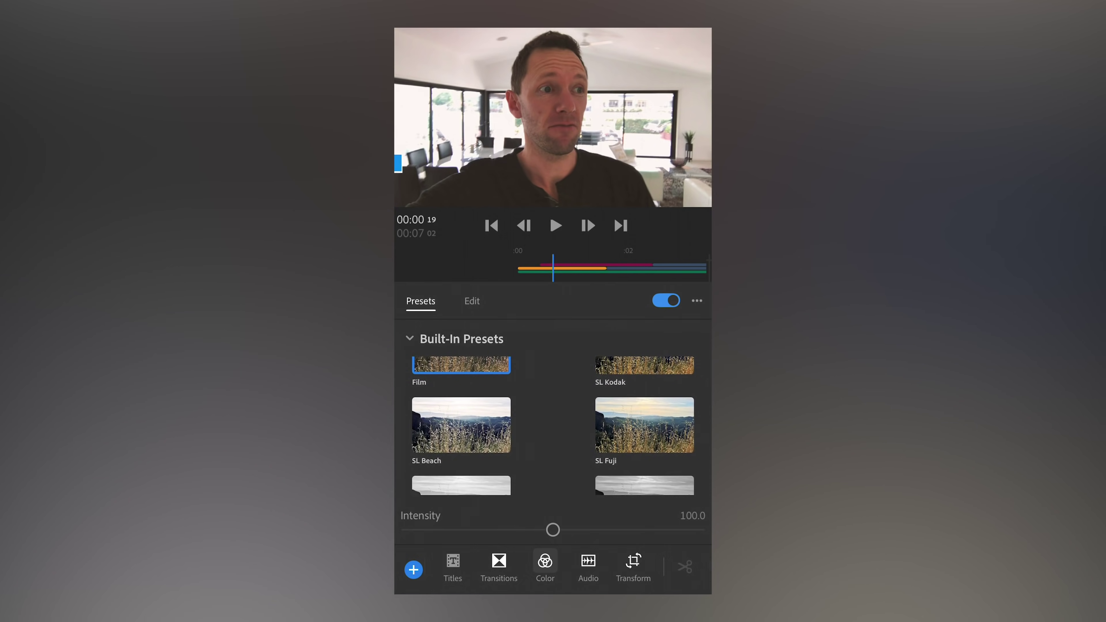
click(644, 425)
scroll(553, 426, down, 1)
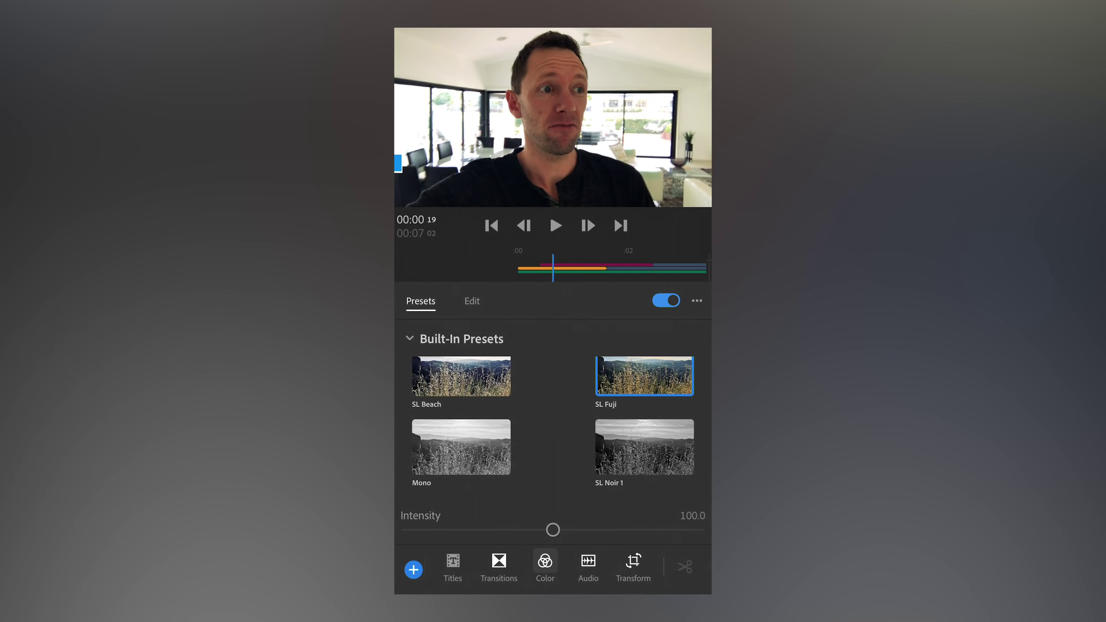
click(644, 446)
click(471, 301)
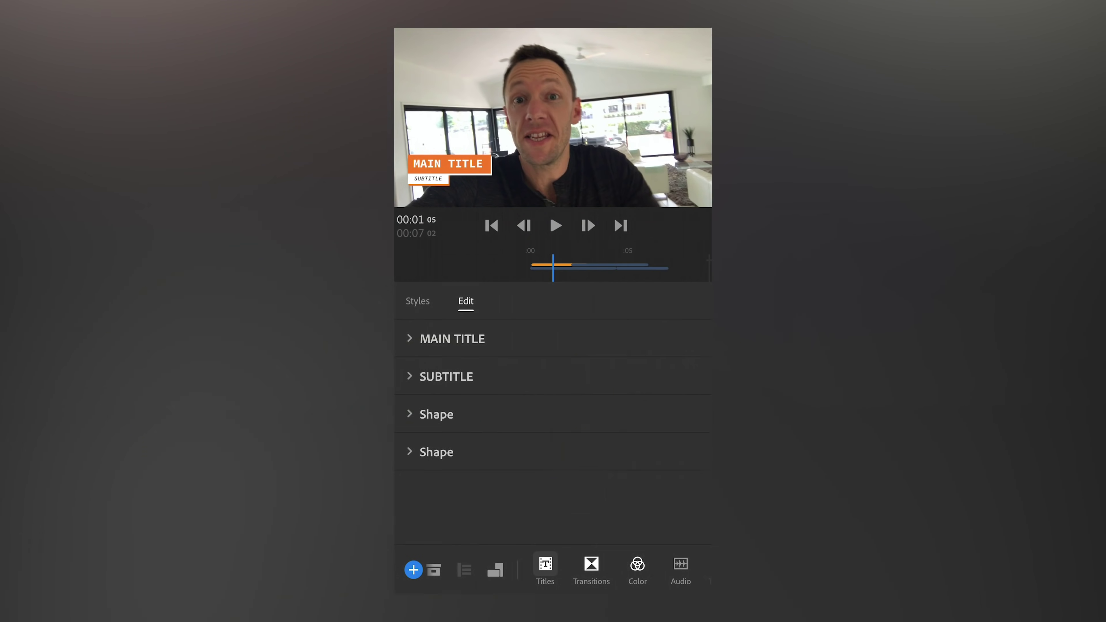
Replace the MAIN TITLE placeholder with the presenter's name and confirm it.
click(448, 201)
text(Justin Brown)
click(681, 369)
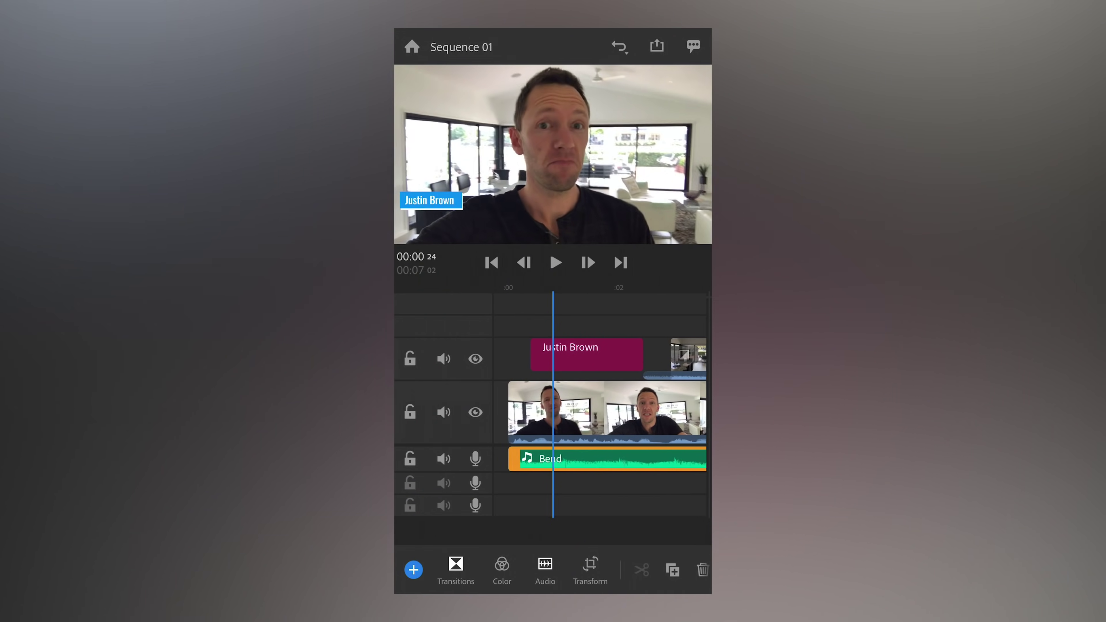
scroll(600, 405, left, 5)
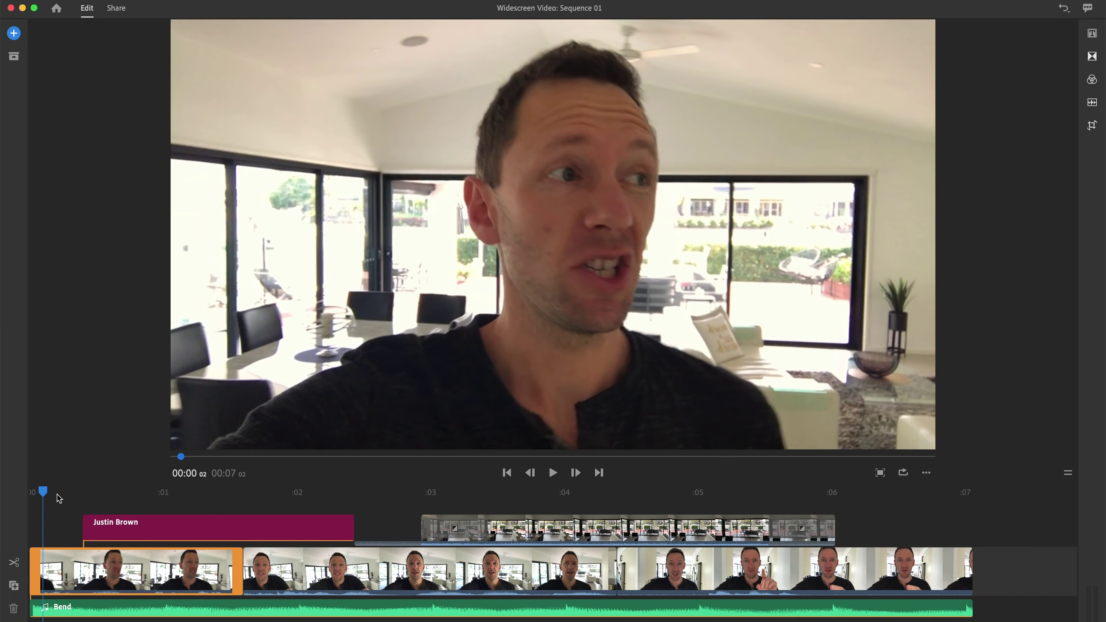
drag(43, 498, 393, 518)
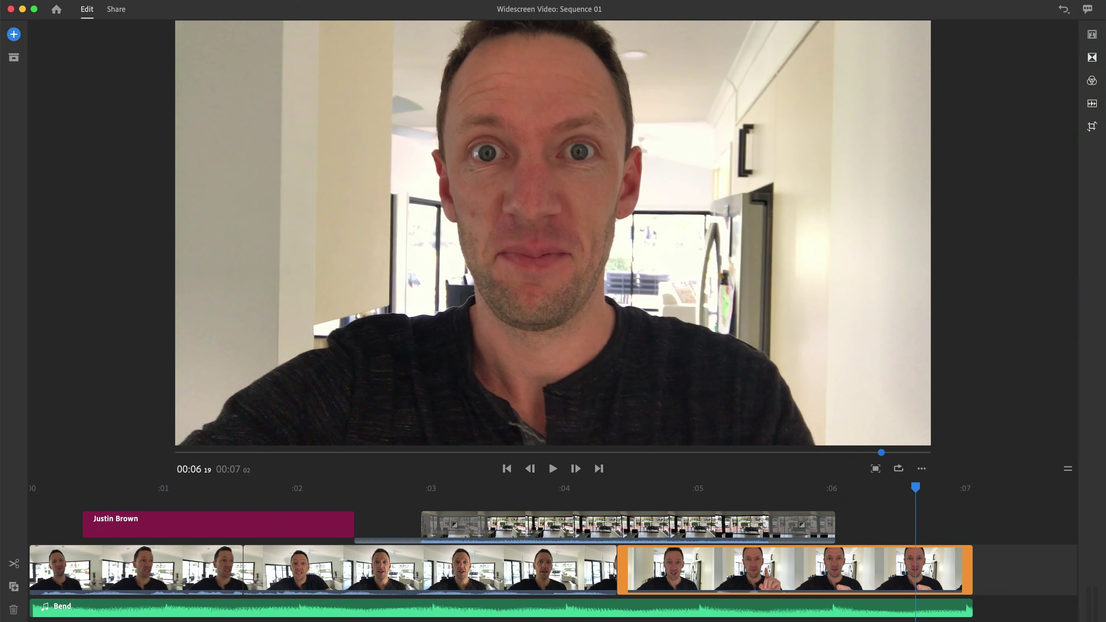
Change the sequence orientation to Vertical through View > Orientation.
click(225, 5)
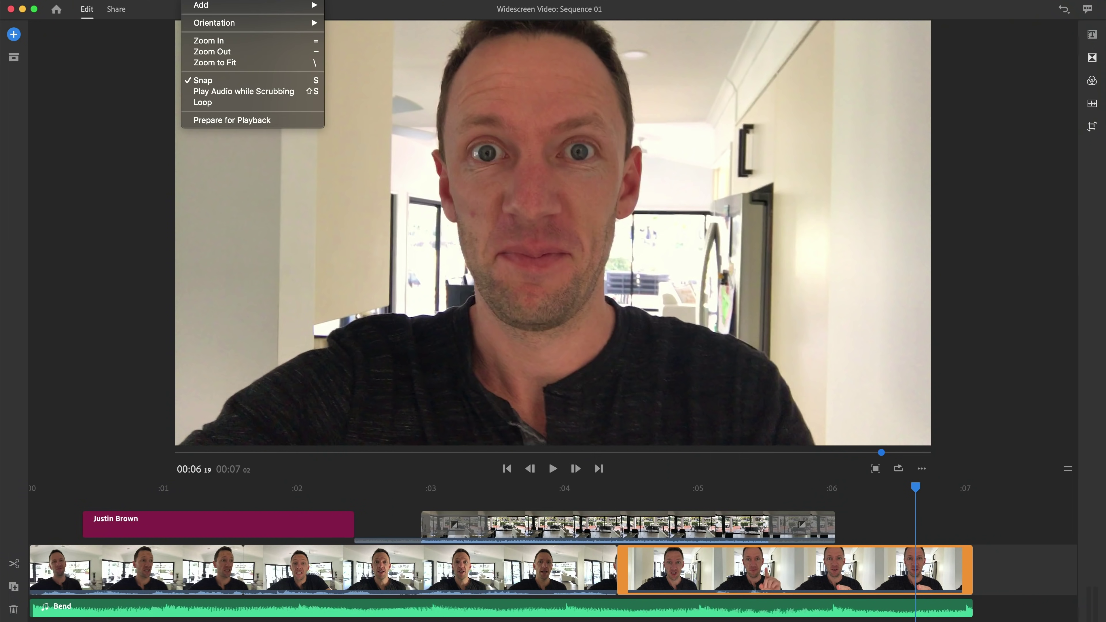
mouse_move(244, 25)
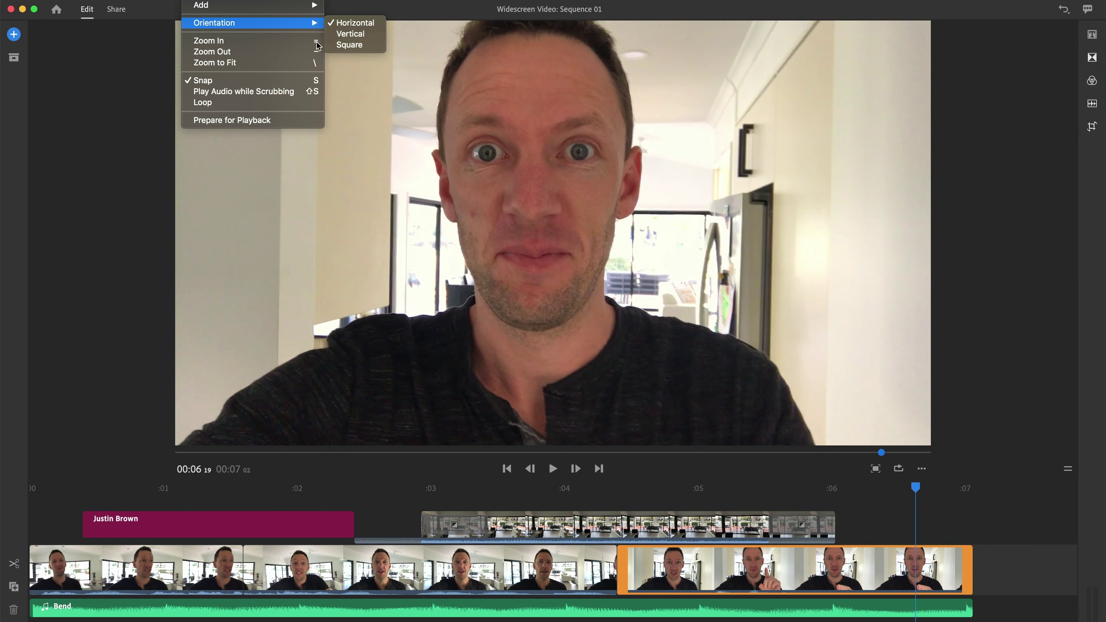
click(347, 35)
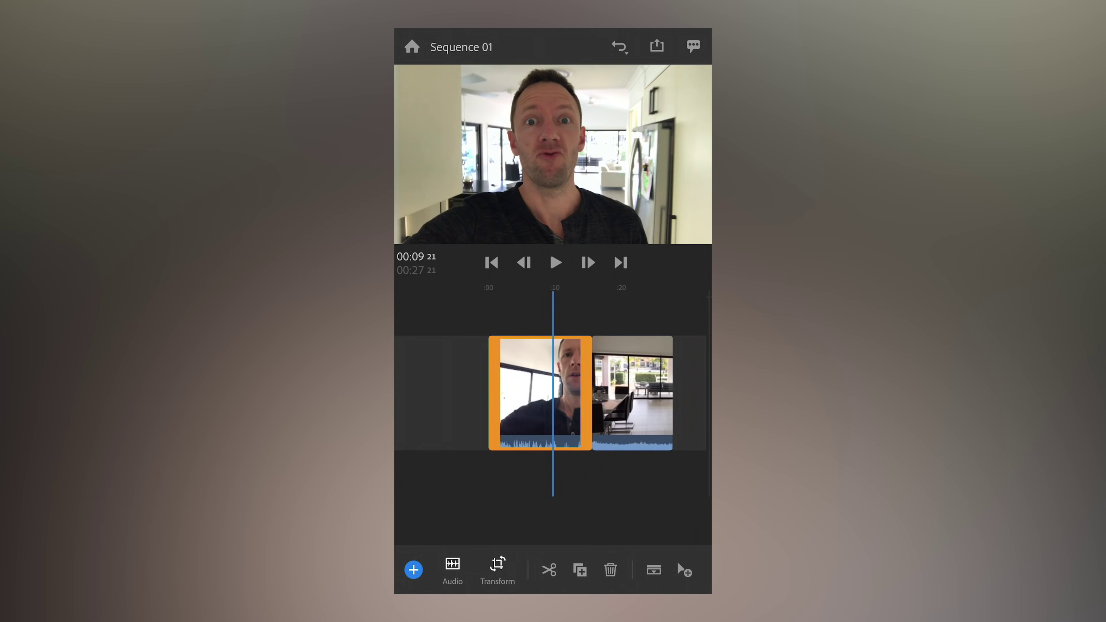
scroll(552, 392, up, 5)
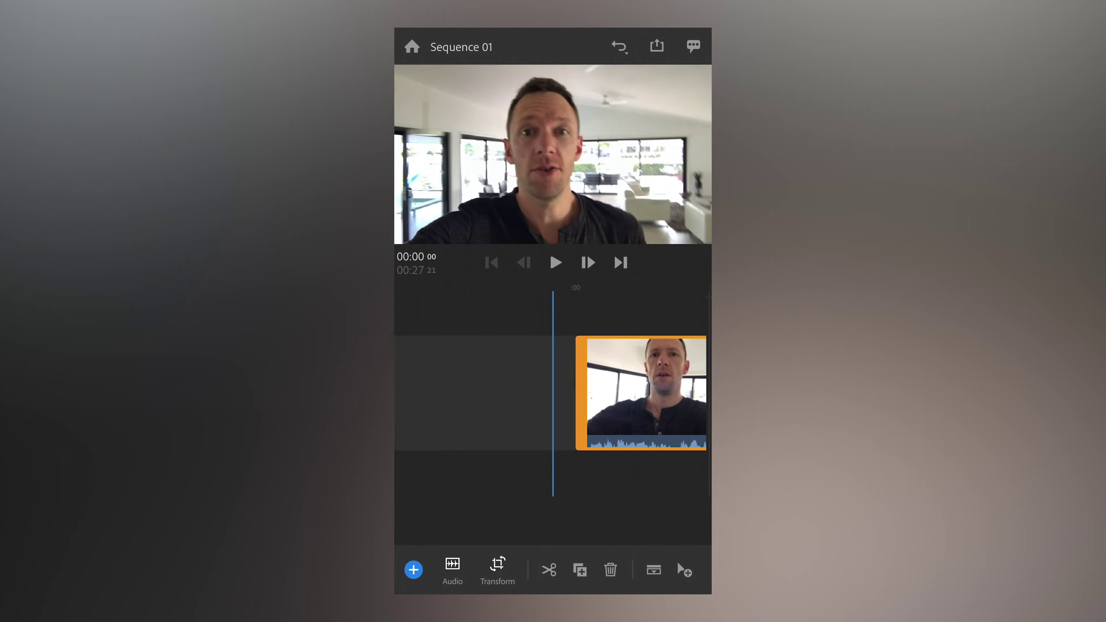
drag(631, 392, 608, 392)
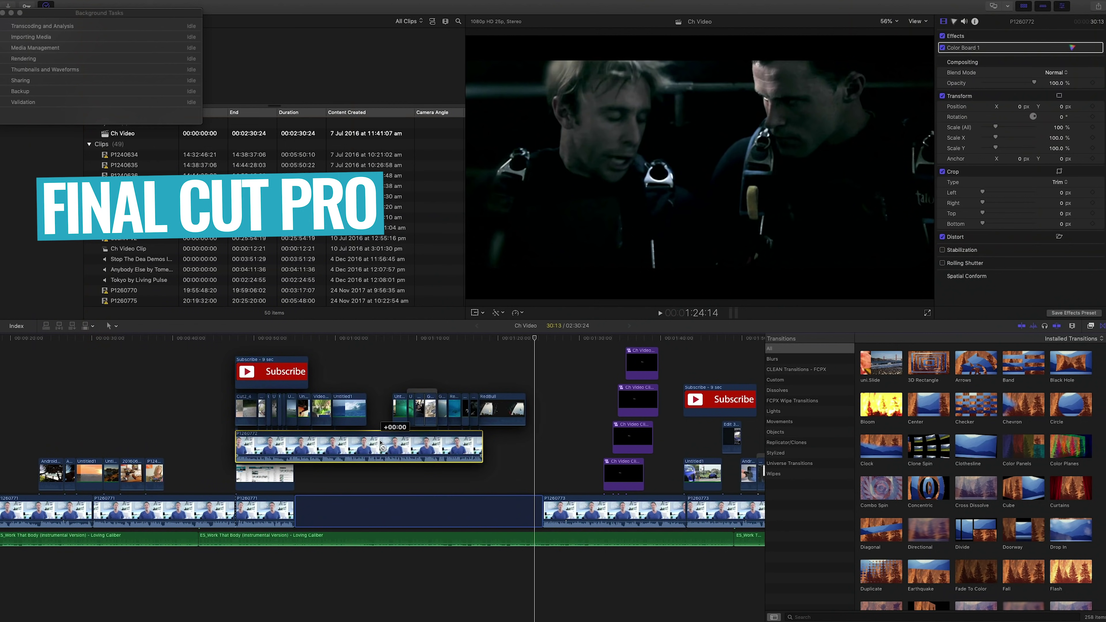
Drag clip P1260772 later along the primary storyline, bringing its connected clips along.
drag(443, 451, 387, 451)
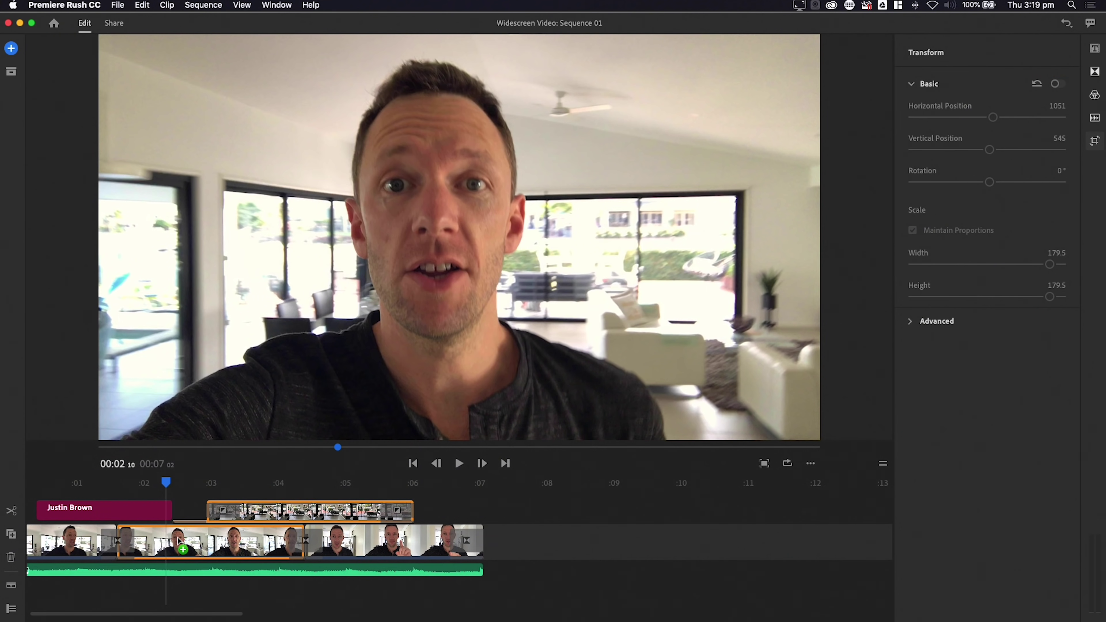
Move a clip onto the overlay track near 0:04, put the name title on the main track after the last clip, and move the second clip past it.
drag(179, 541, 398, 509)
mouse_move(214, 525)
mouse_down()
mouse_move(230, 525)
mouse_move(213, 525)
mouse_up()
drag(121, 465, 385, 530)
drag(201, 514, 363, 501)
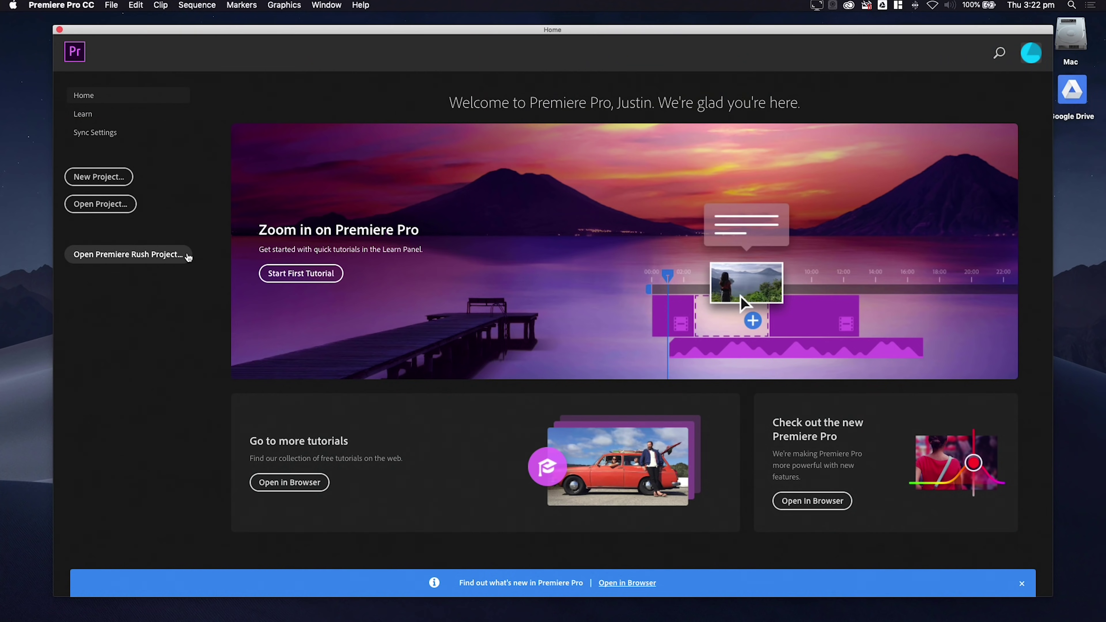
Open the Widescreen Video Premiere Rush project from the Home screen and scrub through its sequence.
click(182, 256)
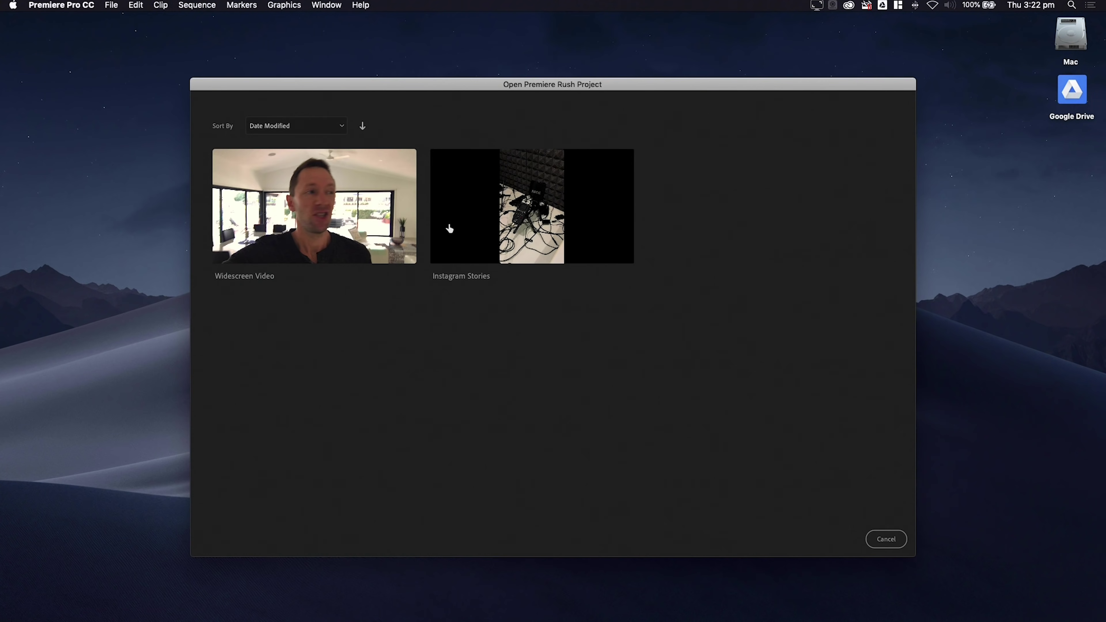
click(311, 199)
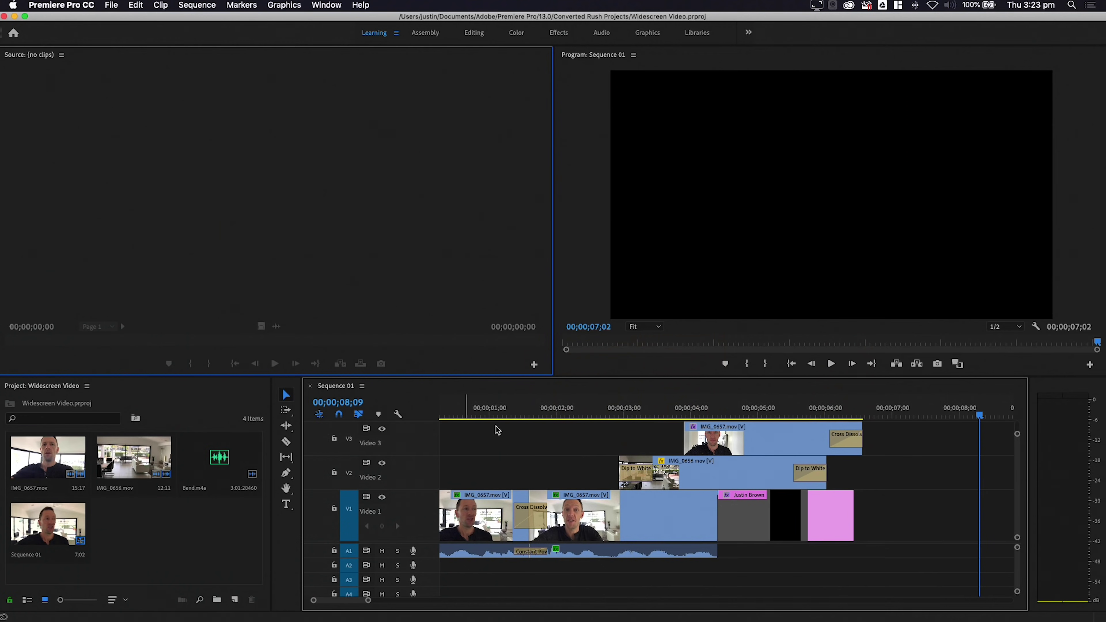
drag(494, 413, 804, 398)
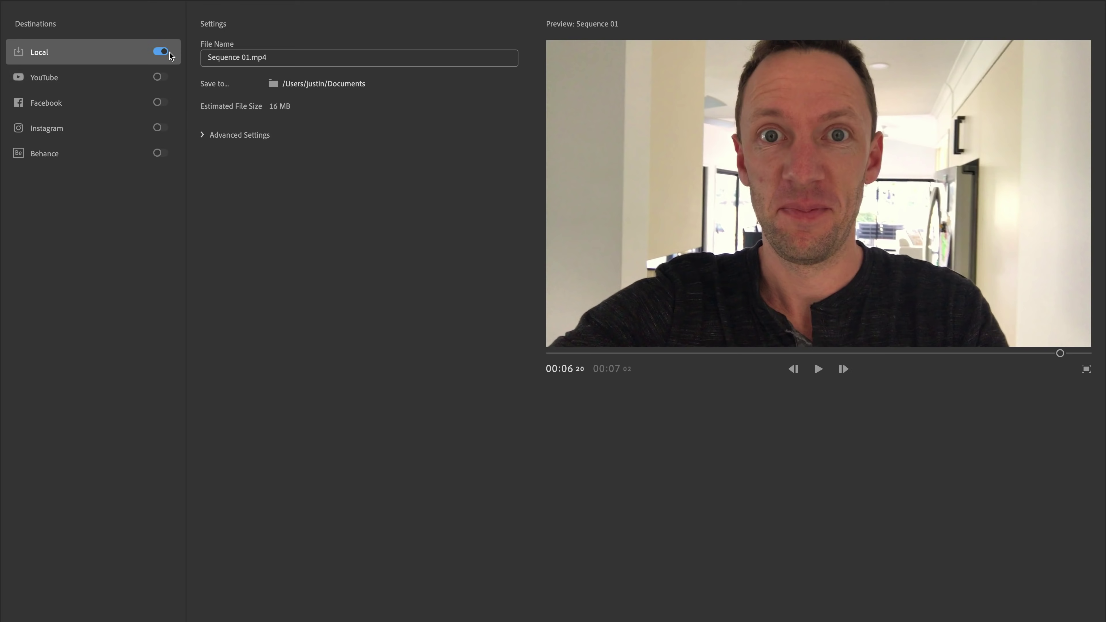
Review the YouTube, Facebook and Instagram destinations and switch all three on.
click(68, 78)
click(68, 103)
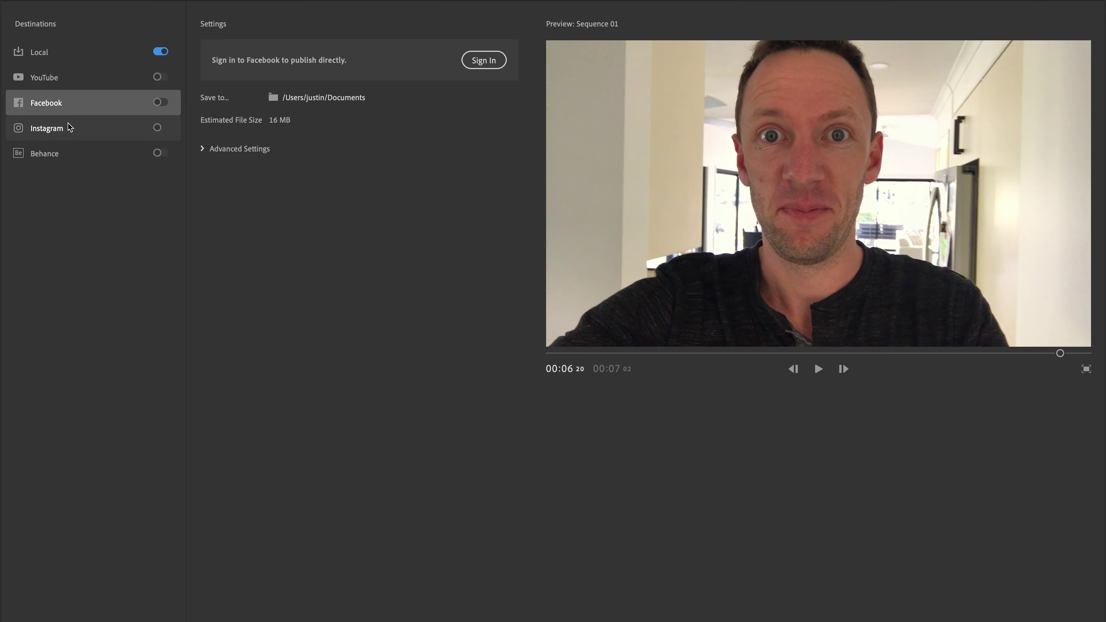
click(68, 128)
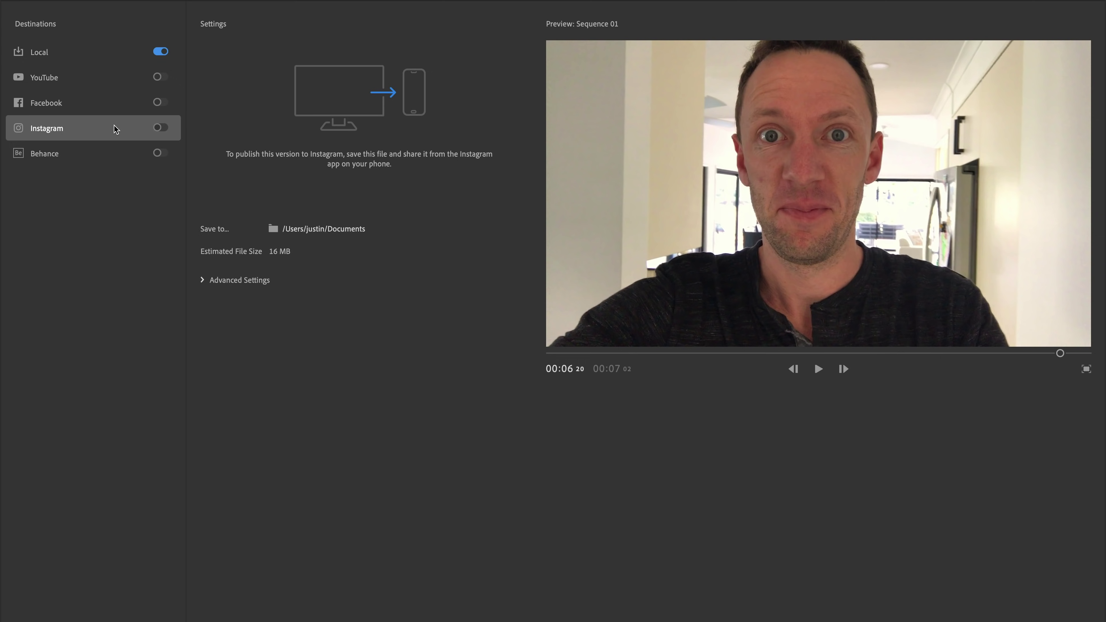
click(159, 77)
click(158, 104)
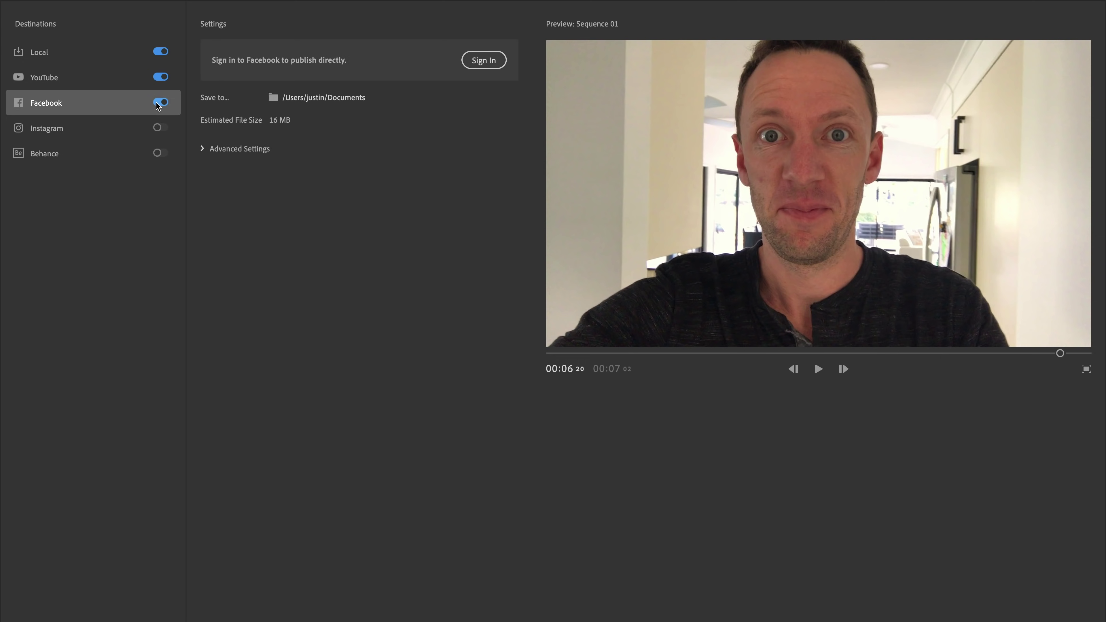
click(160, 127)
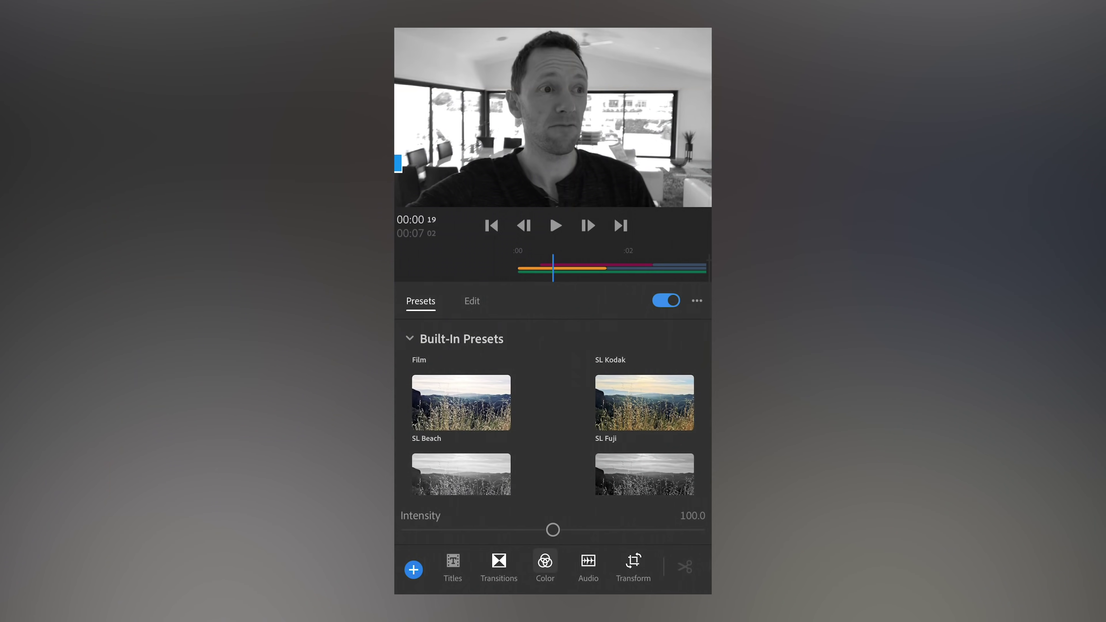
Try the SL Beach, SL Fuji and black-and-white Mono colour presets on the clip.
click(644, 402)
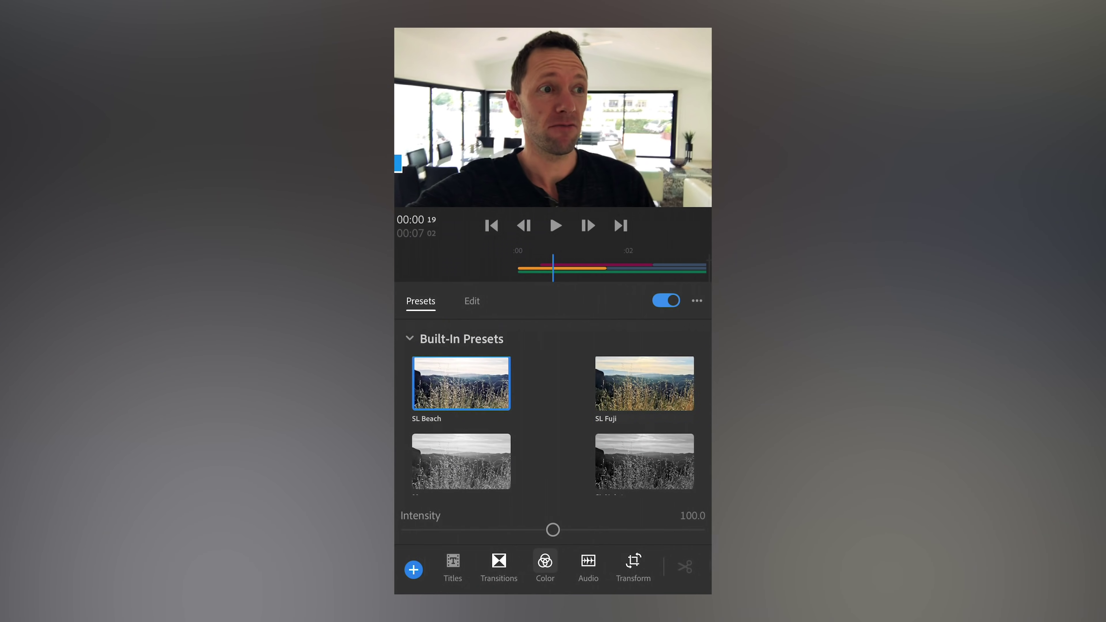
click(644, 383)
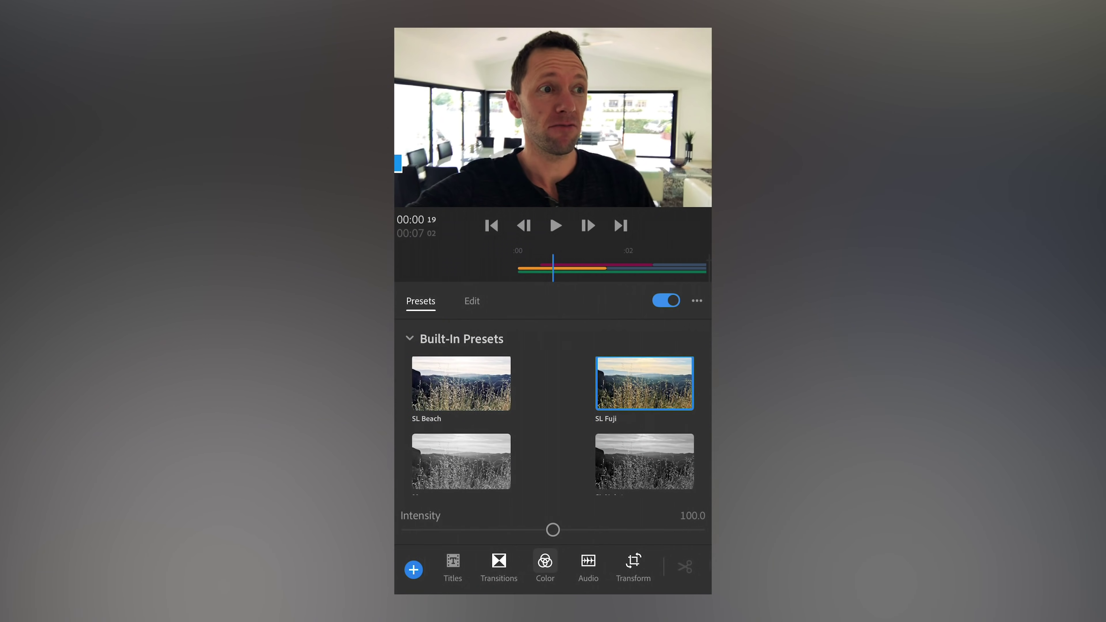
click(461, 460)
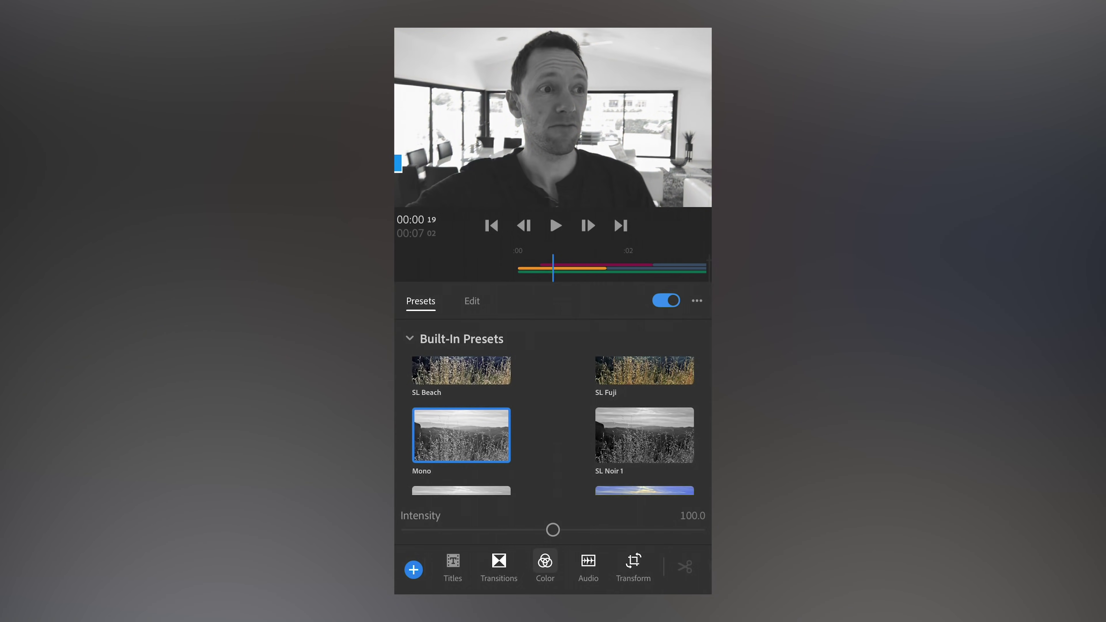
scroll(552, 424, up, 1)
click(461, 395)
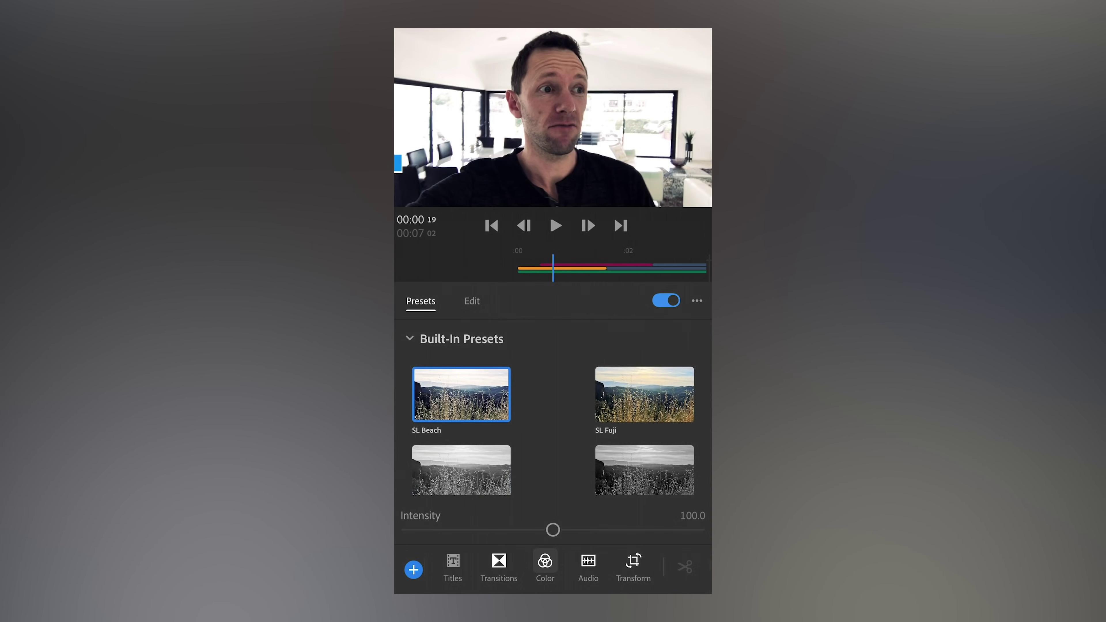
click(644, 394)
click(461, 469)
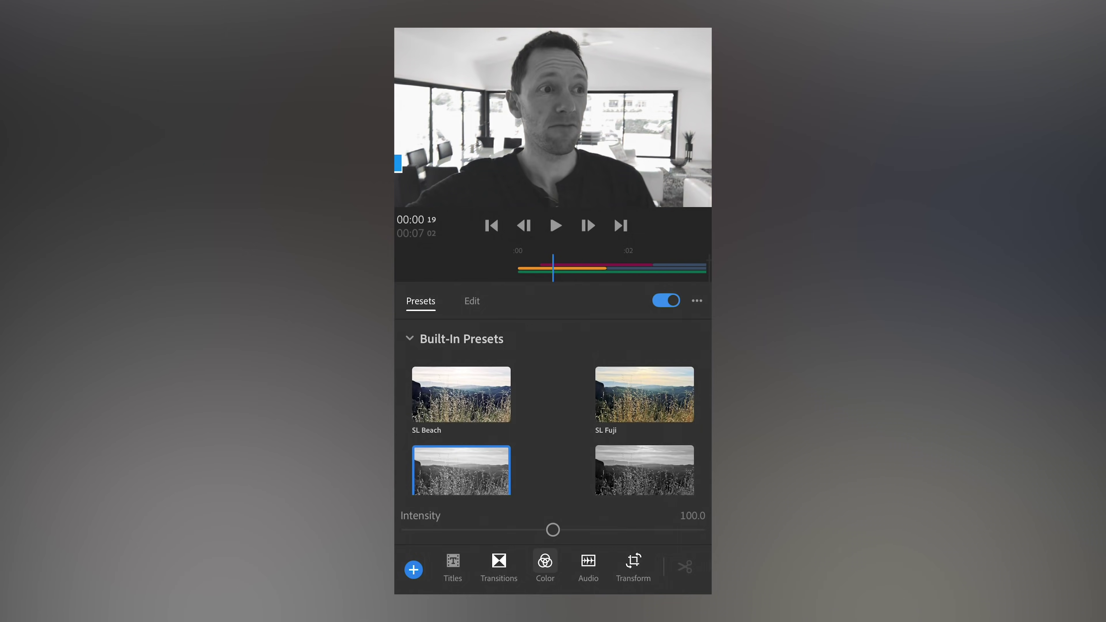
scroll(553, 425, down, 1)
Save the current colour settings as a new preset named 'Jb Preset'.
click(471, 301)
click(697, 300)
click(440, 503)
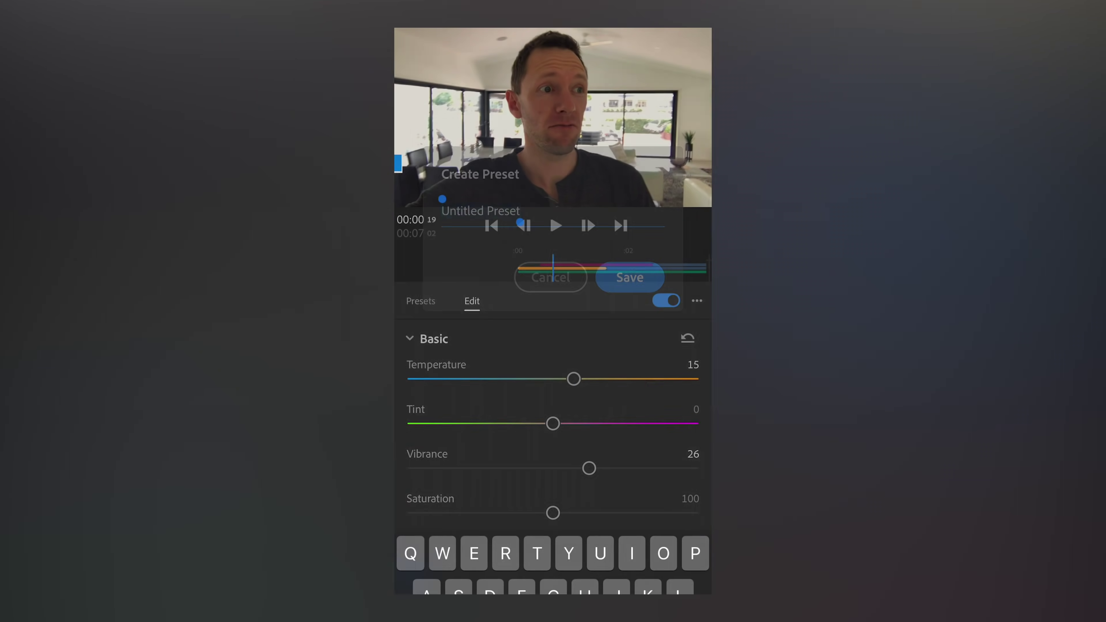
text(Jb Preset)
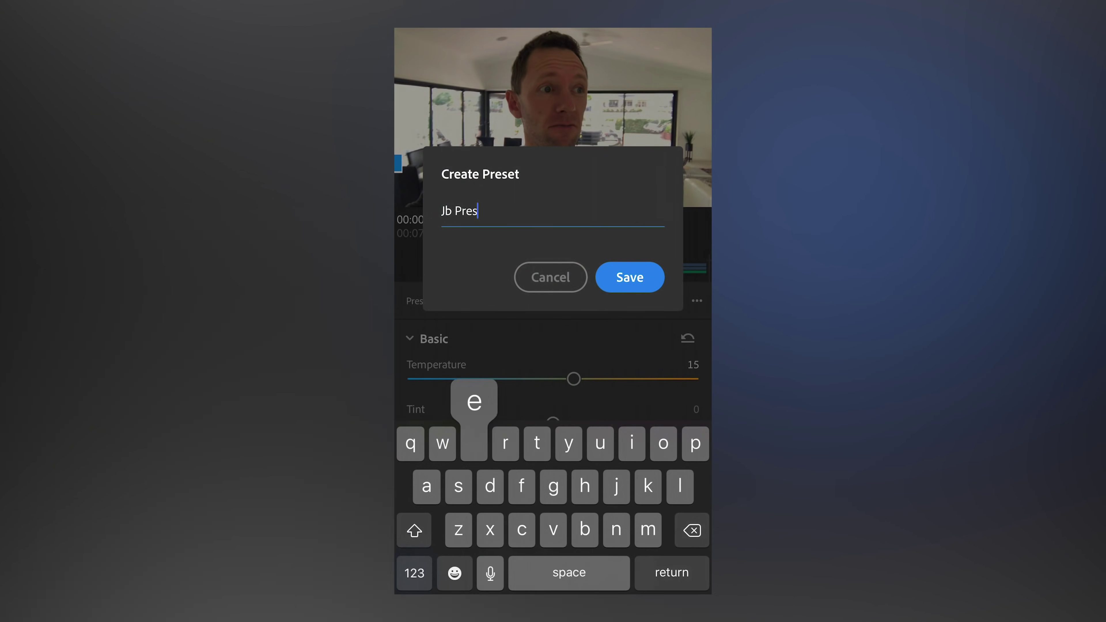
click(630, 277)
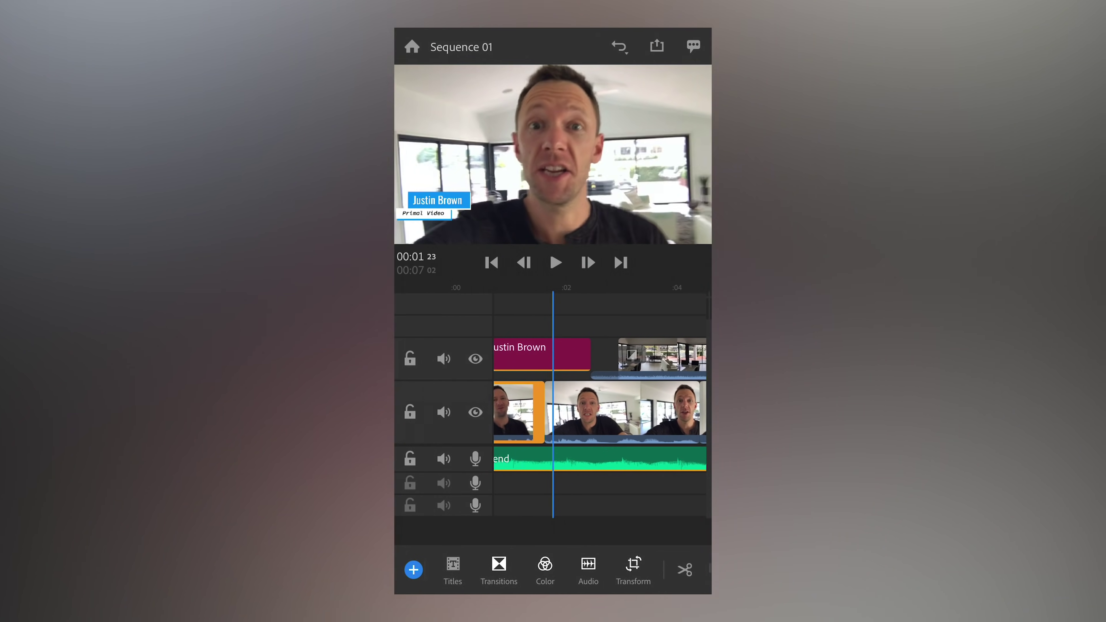
Open Color presets for the next talking-head clip and collapse Built-In Presets to show Jb Preset.
click(618, 411)
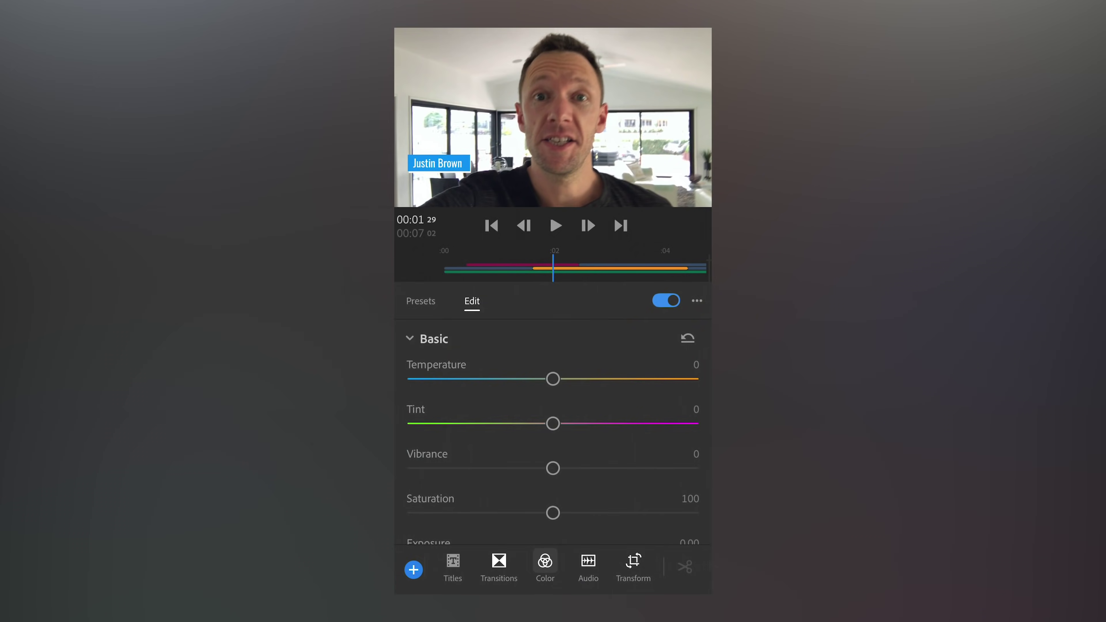
click(420, 300)
click(462, 338)
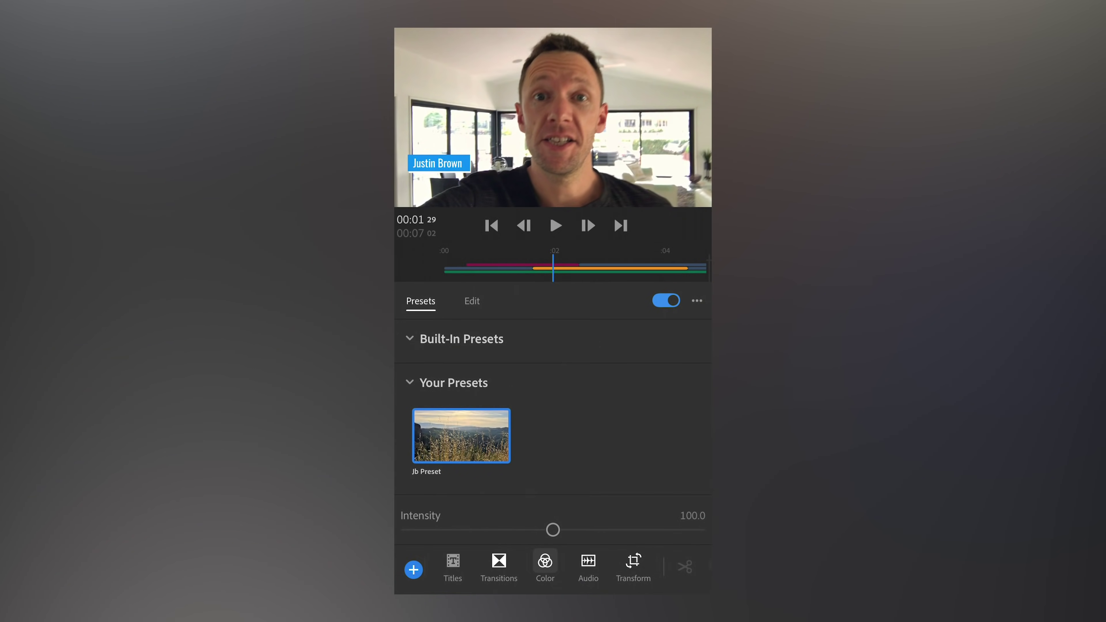